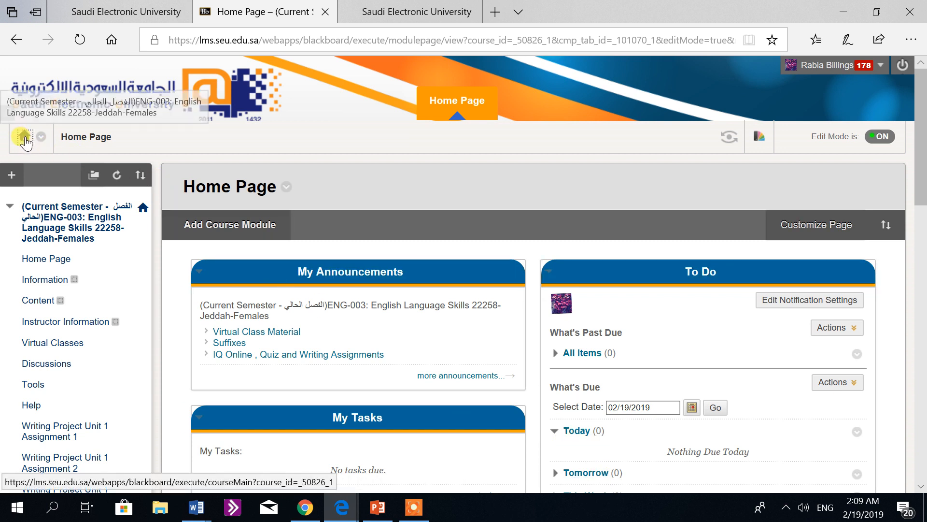
Step: Open the course's Tests page within the Tests, Surveys, and Pools course tool
left_click(25, 138)
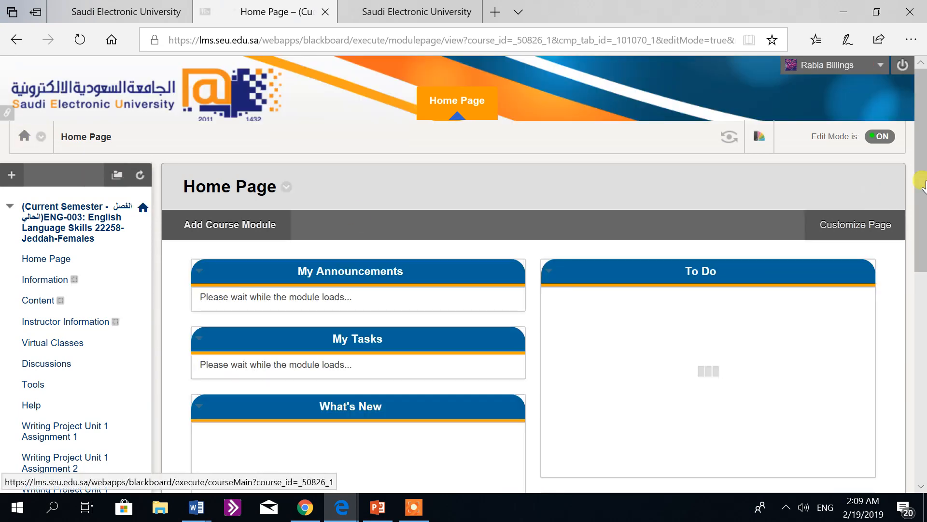
left_click_drag(922, 184, 924, 375)
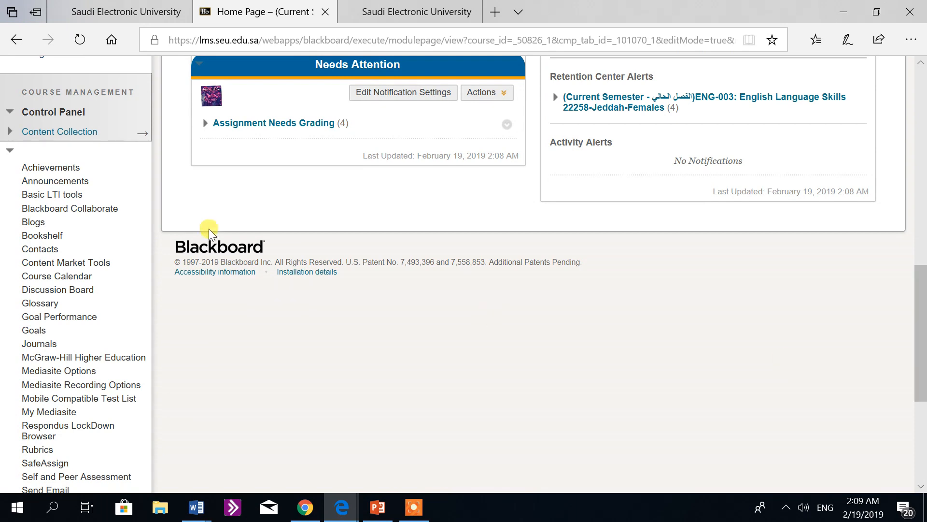
left_click(10, 154)
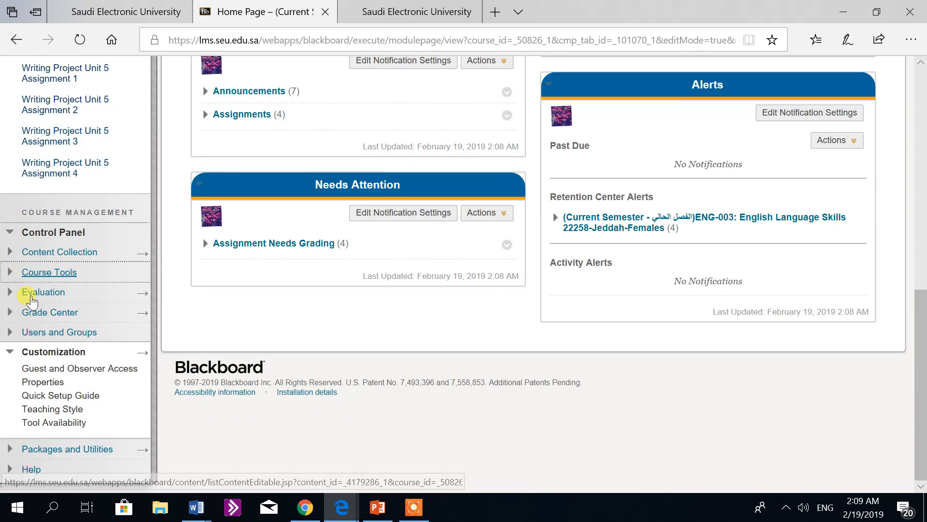
left_click(33, 273)
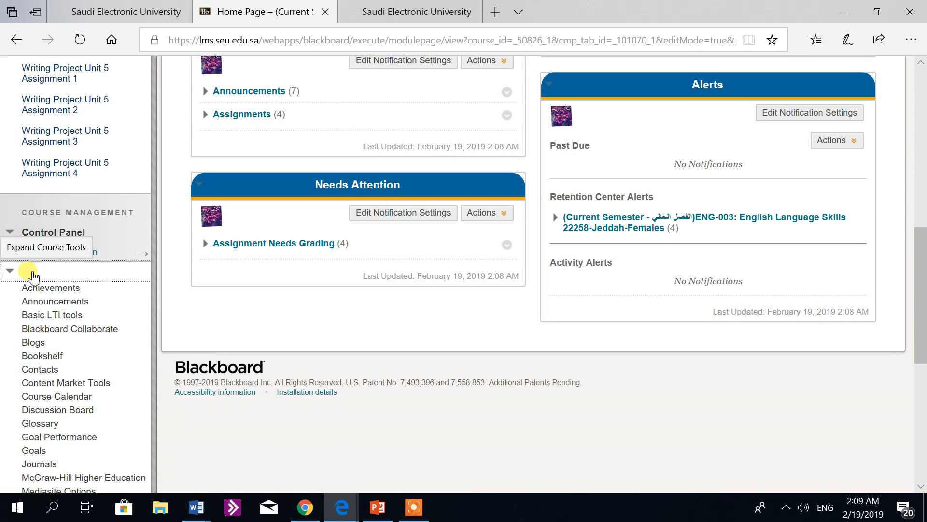
left_click_drag(920, 263, 921, 346)
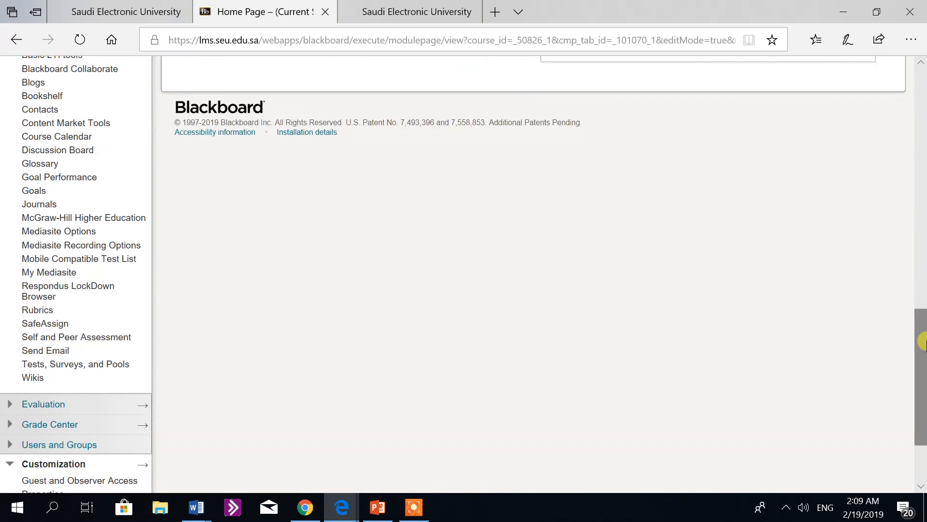
left_click(116, 373)
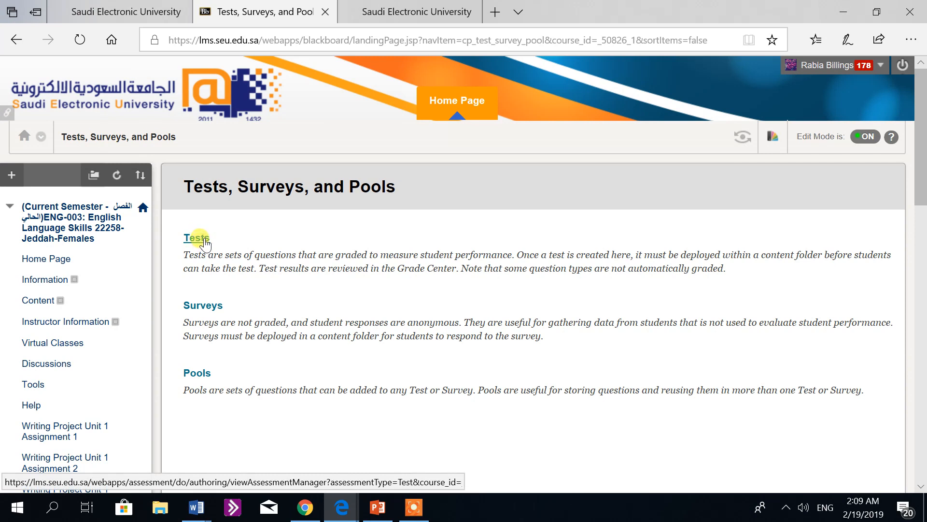
left_click(204, 241)
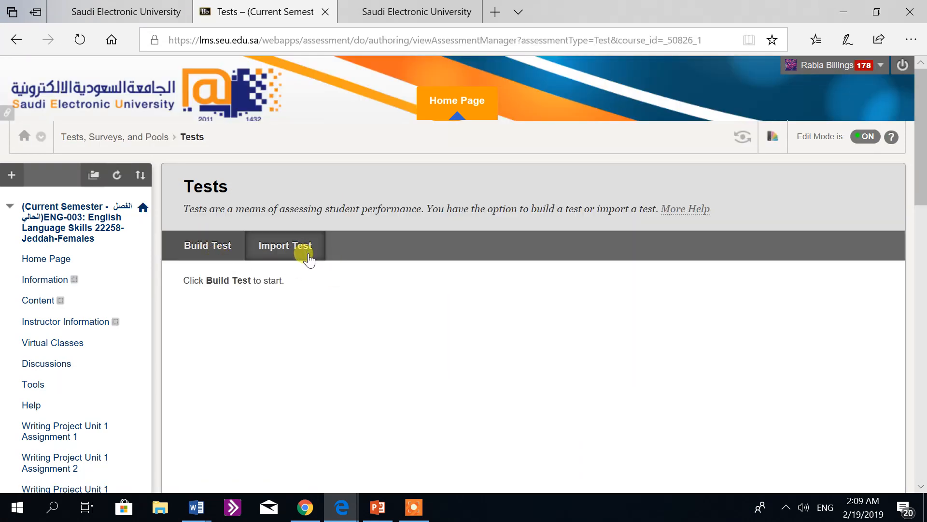
Step: Build a new test named "Level 1 Quiz 1" and enter "Level 1" and "Quiz 1" on separate lines of its description
left_click(229, 251)
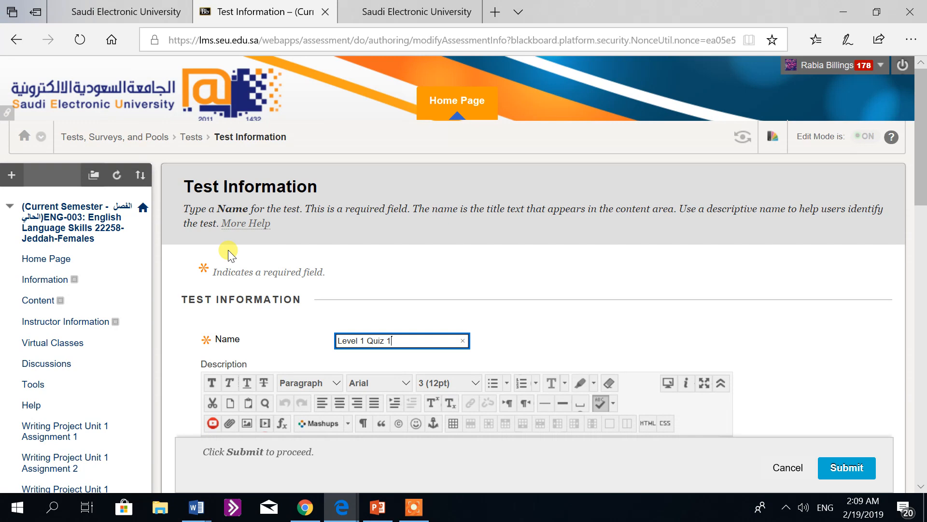
left_click_drag(926, 93, 926, 126)
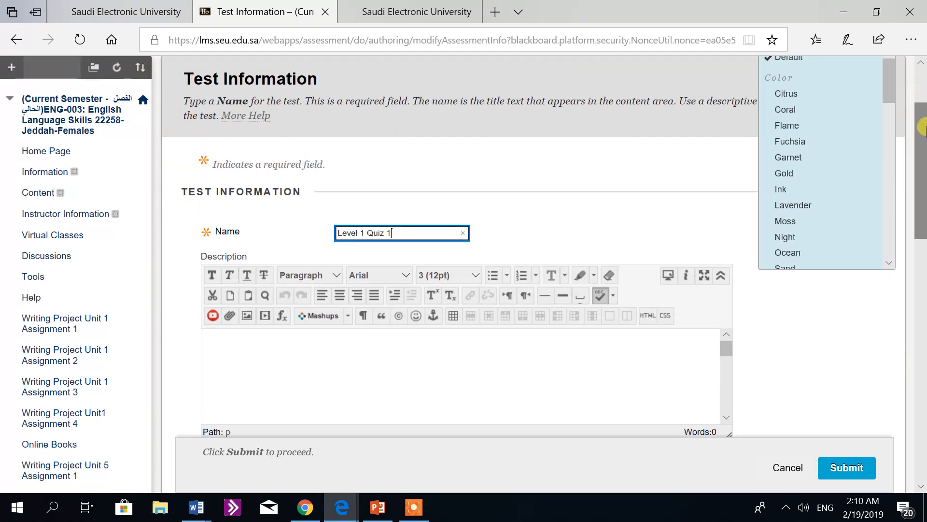
left_click(209, 342)
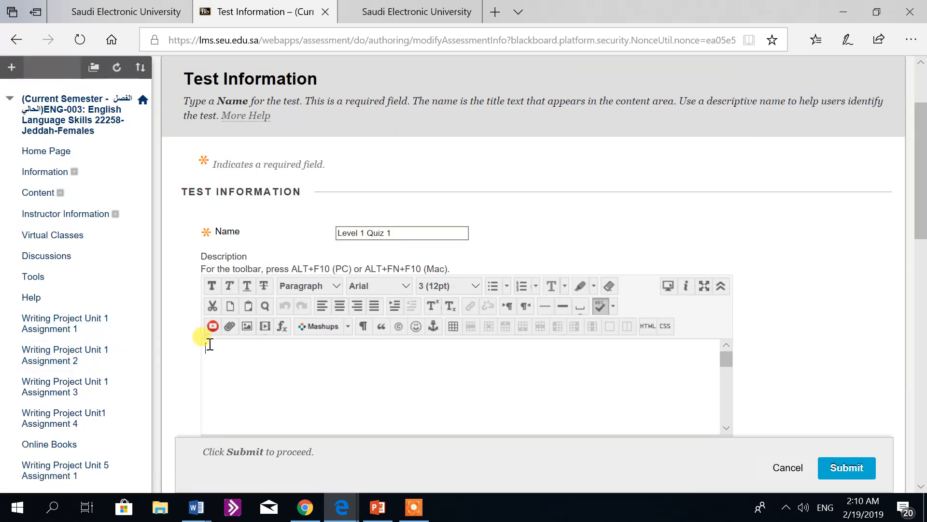
type("Level 1")
key("Return")
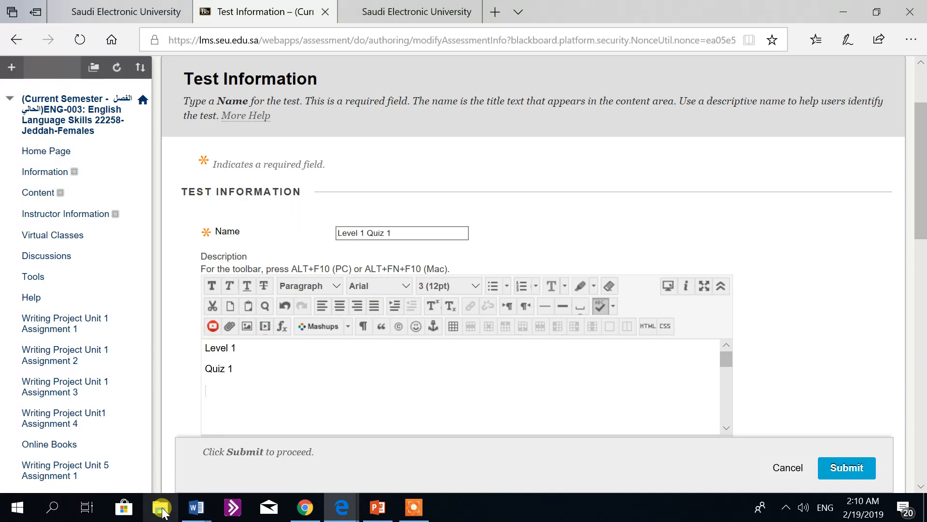
Step: Copy the Level 1 lines "Total Questions: 25" and "Time : 60 minutes" from the Teacher Instructions Word document into the test description
mouse_move(186, 512)
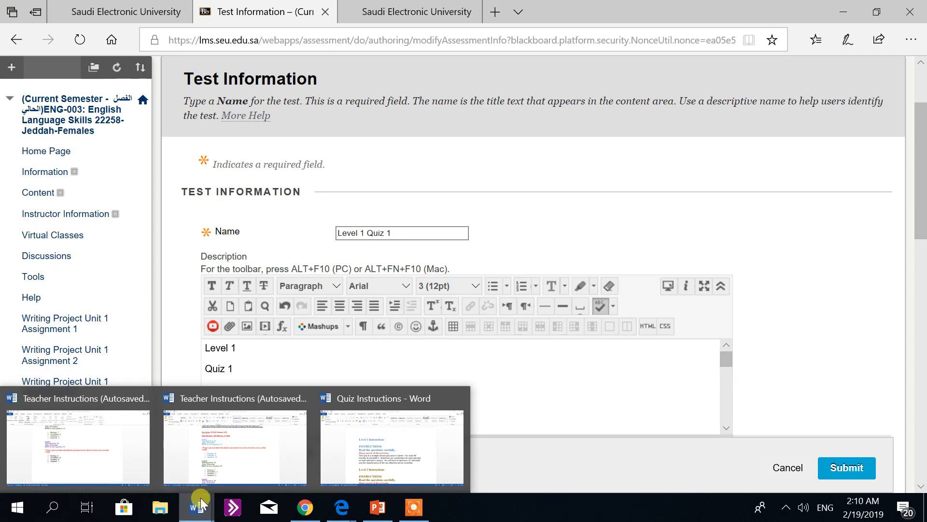
left_click(213, 457)
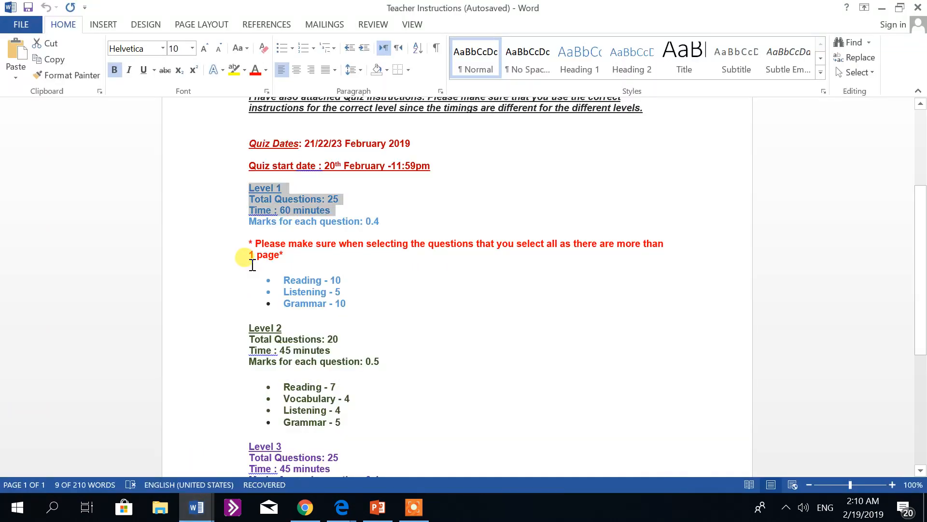
left_click(376, 212)
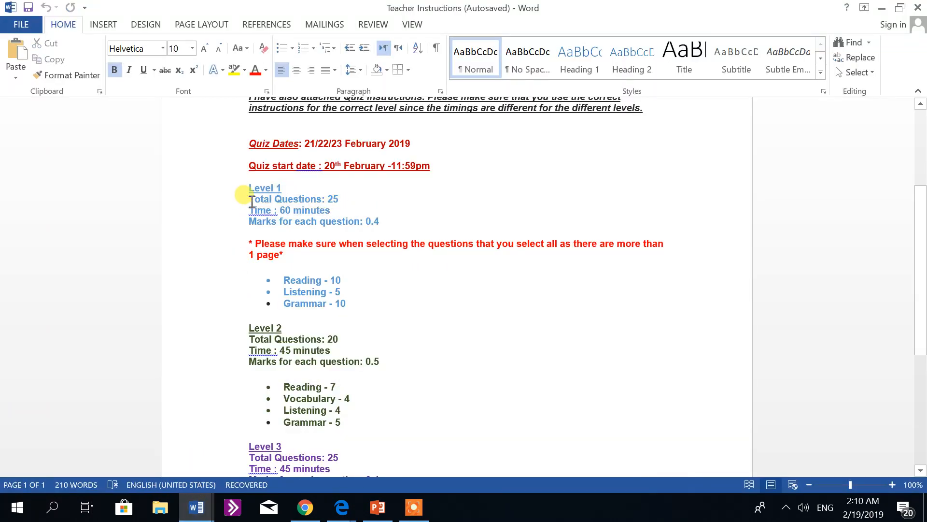
left_click_drag(251, 200, 335, 207)
key("ctrl+c")
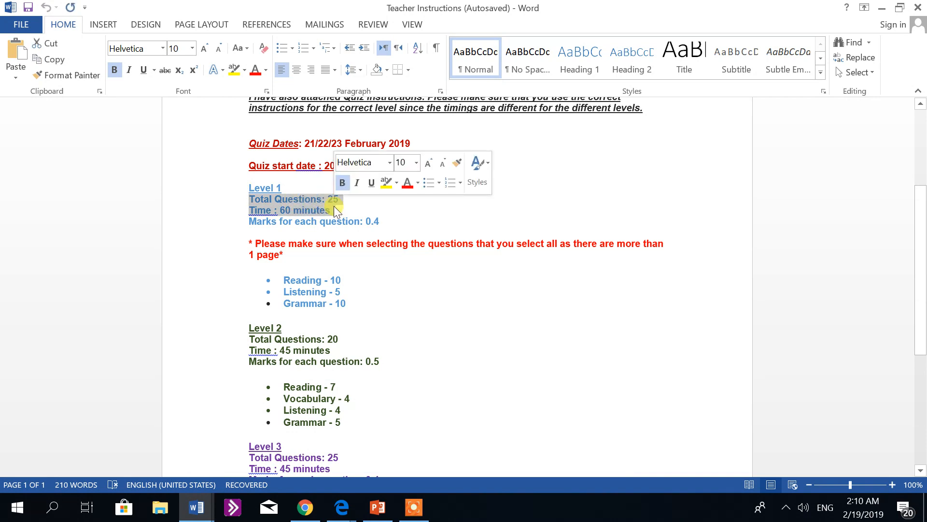
left_click(343, 511)
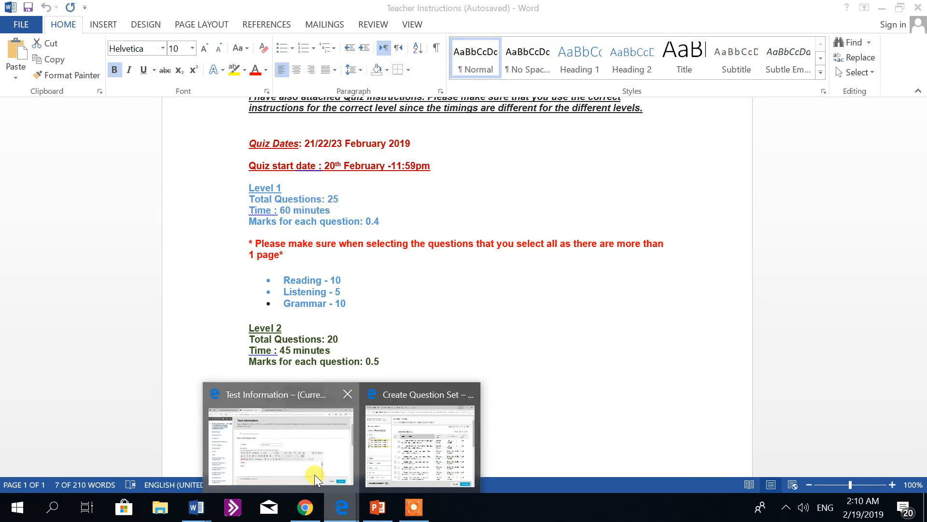
left_click(315, 475)
left_click(224, 392)
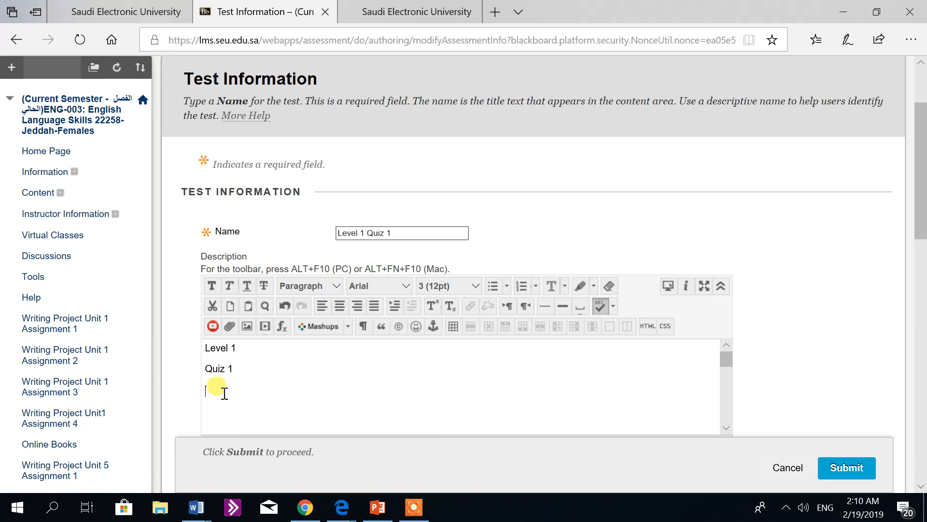
key("ctrl+v")
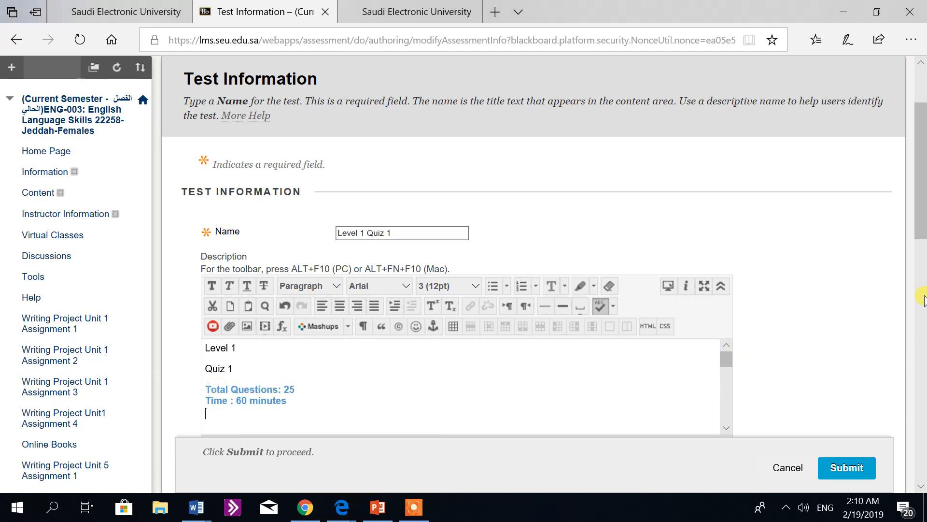
Step: Copy the whole Level 1 Instructions section, from its heading through the attempts paragraph, from the Quiz Instructions Word document
left_click_drag(922, 203, 921, 271)
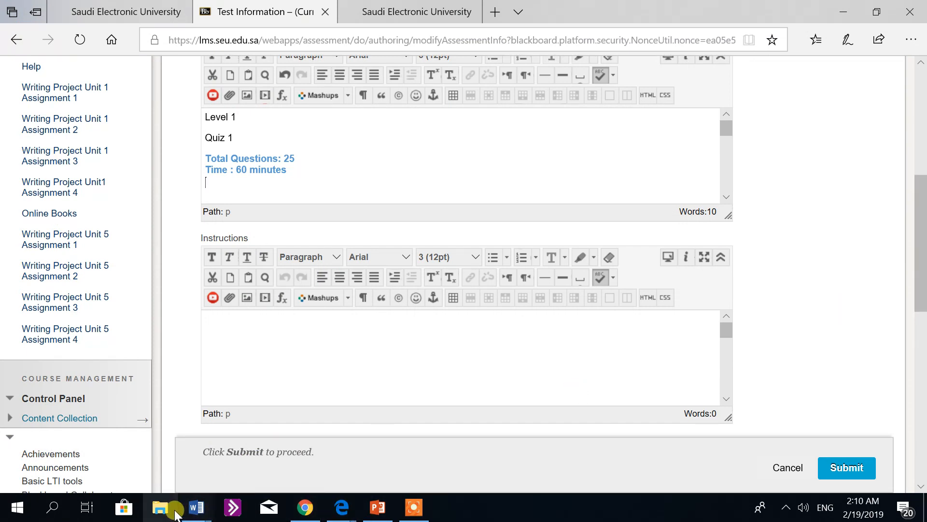
left_click(200, 513)
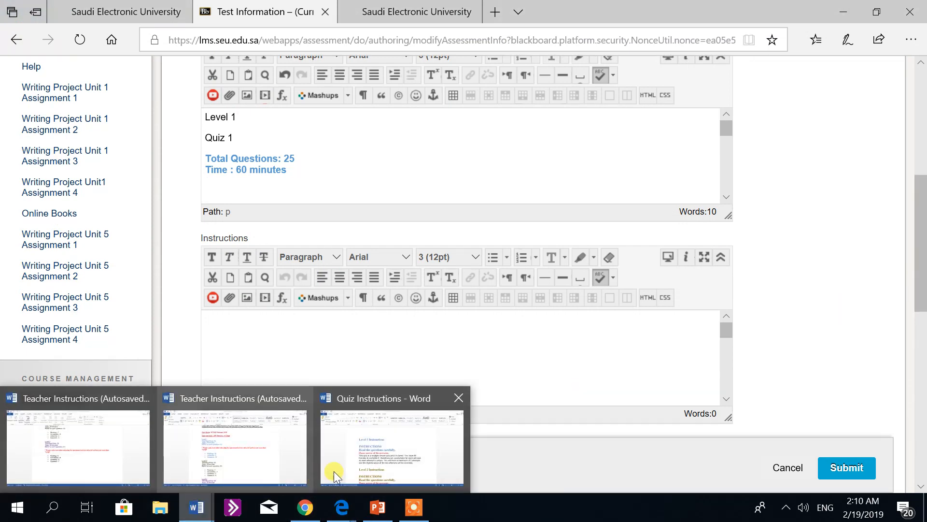
left_click(350, 468)
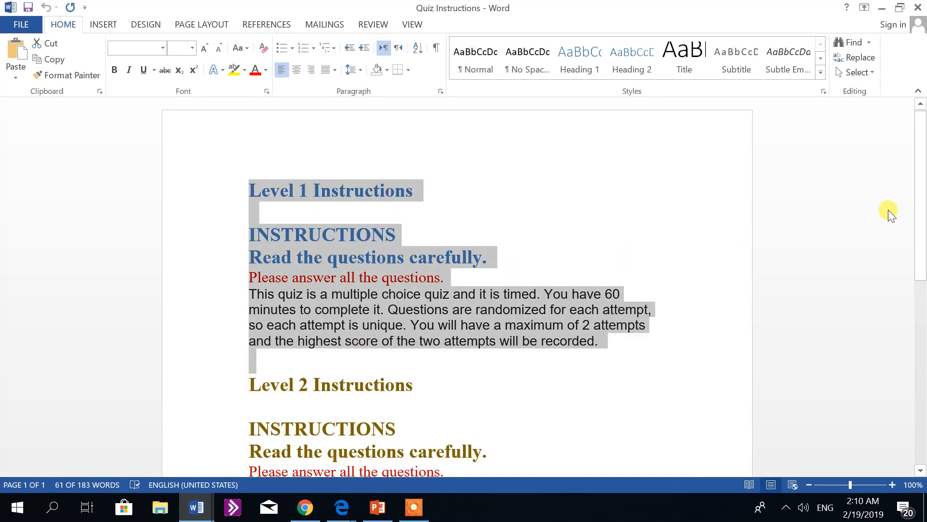
scroll(923, 201, "down", 3)
scroll(923, 202, "up", 3)
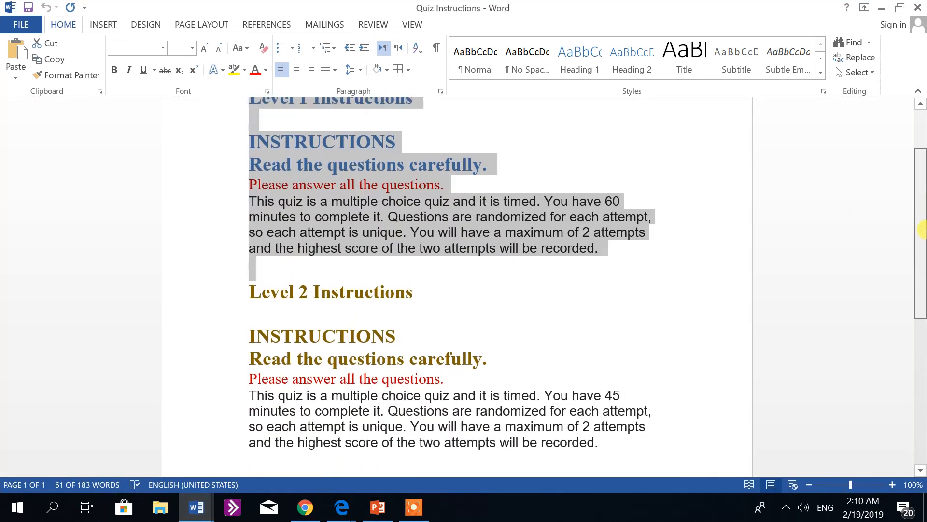
left_click(236, 191)
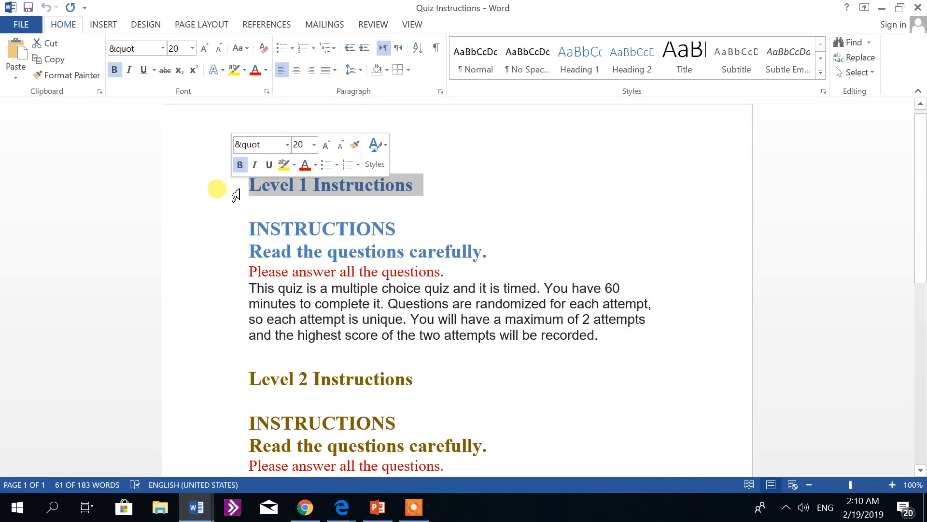
left_click(242, 188)
left_click_drag(245, 186, 614, 338)
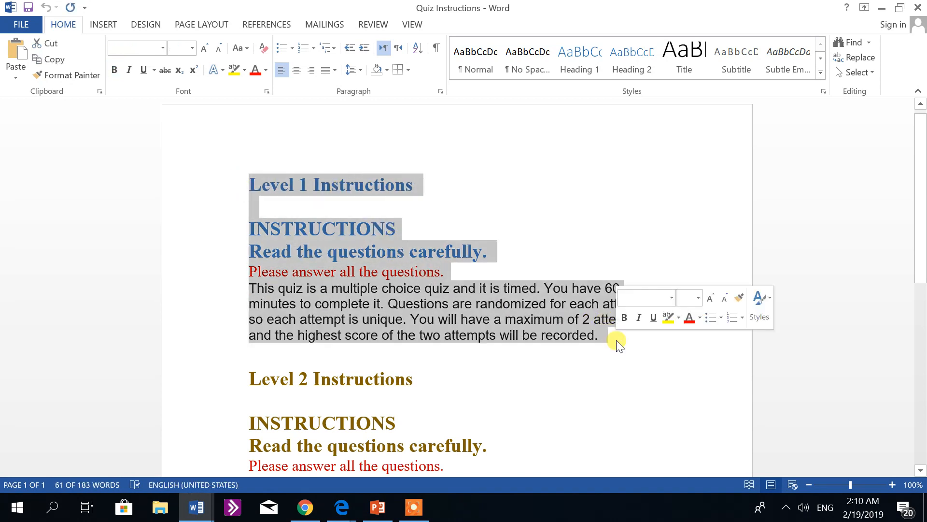
left_click(616, 341)
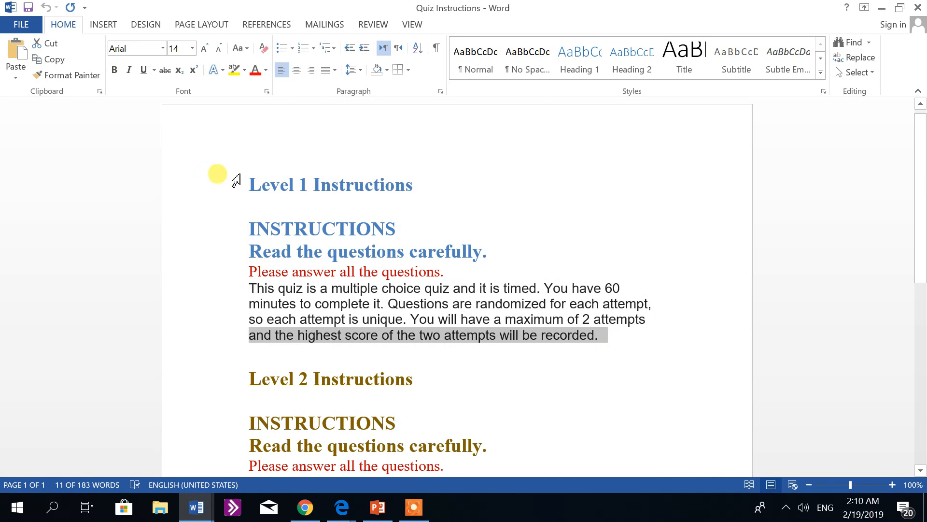
left_click_drag(241, 180, 597, 333)
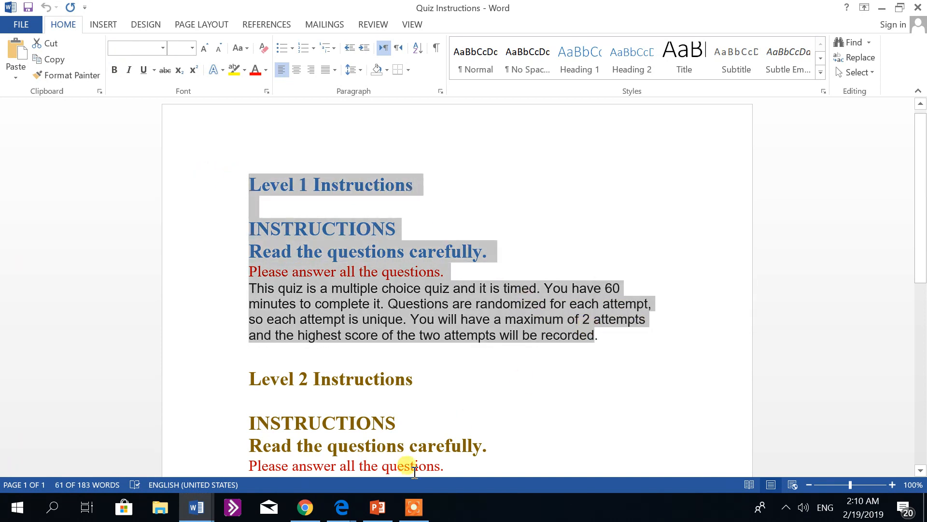
Step: Paste the Level 1 instructions into the test's Instructions field in the Edge browser and submit the test information
left_click(343, 510)
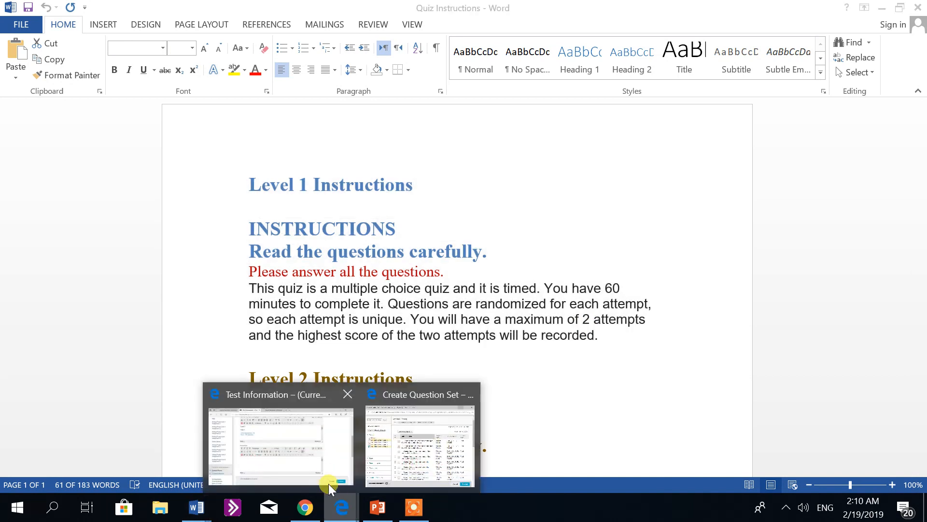
left_click(321, 471)
left_click(245, 334)
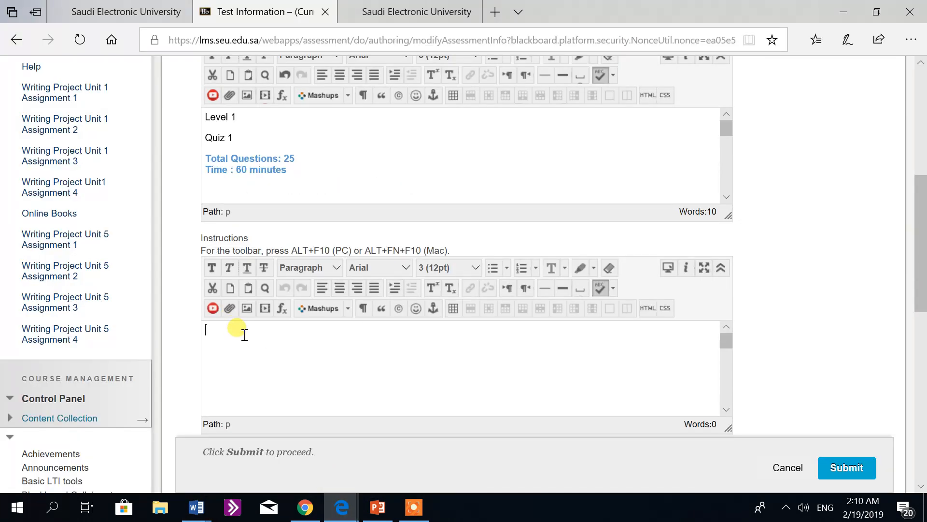
key("ctrl+v")
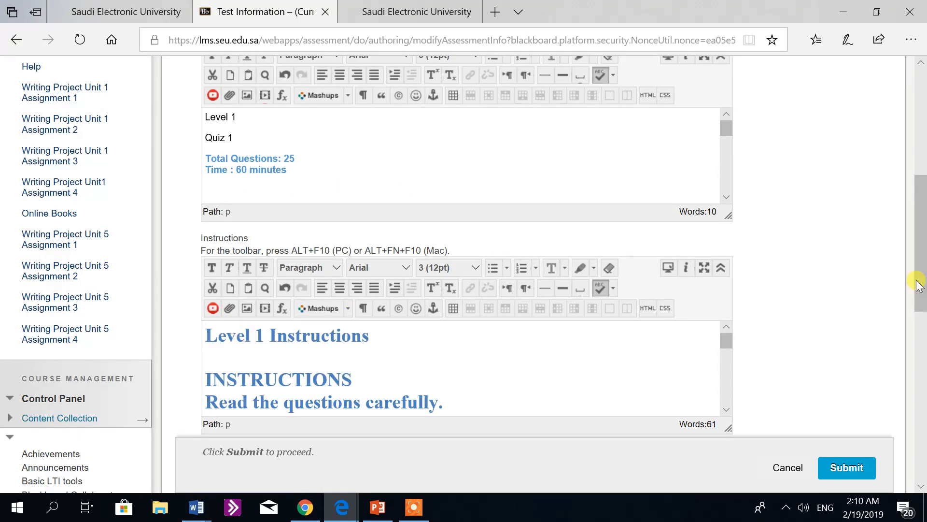
left_click_drag(923, 280, 920, 335)
left_click(859, 329)
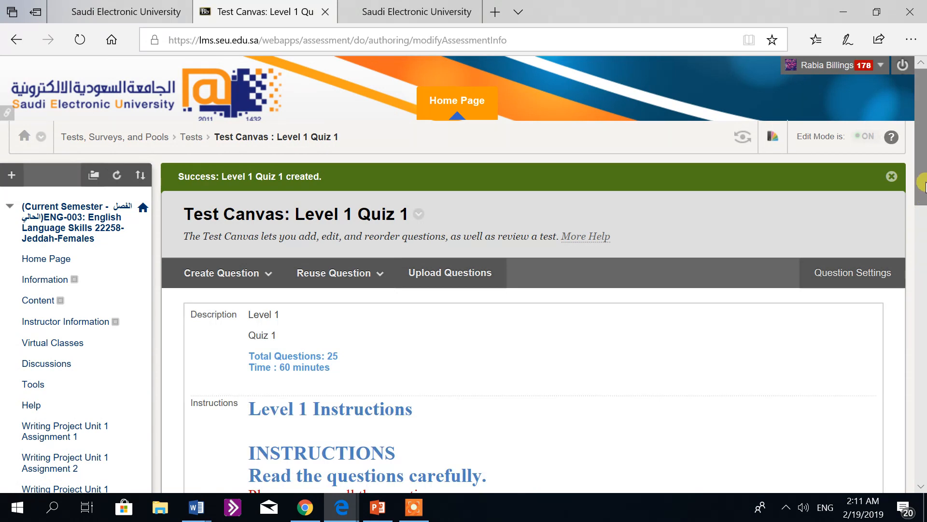
Step: Review the description and instructions on the test canvas, and start creating a question set from reused questions
left_click_drag(922, 181, 923, 277)
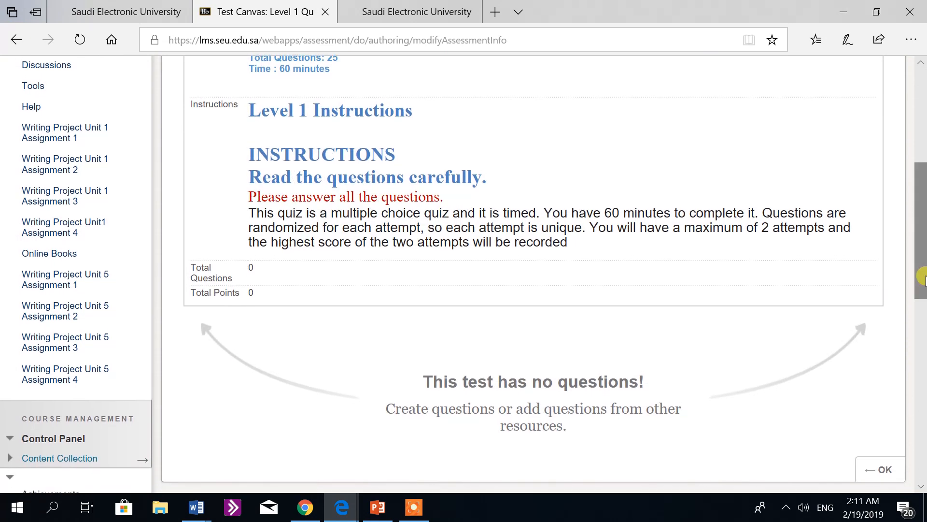
left_click_drag(924, 278, 924, 301)
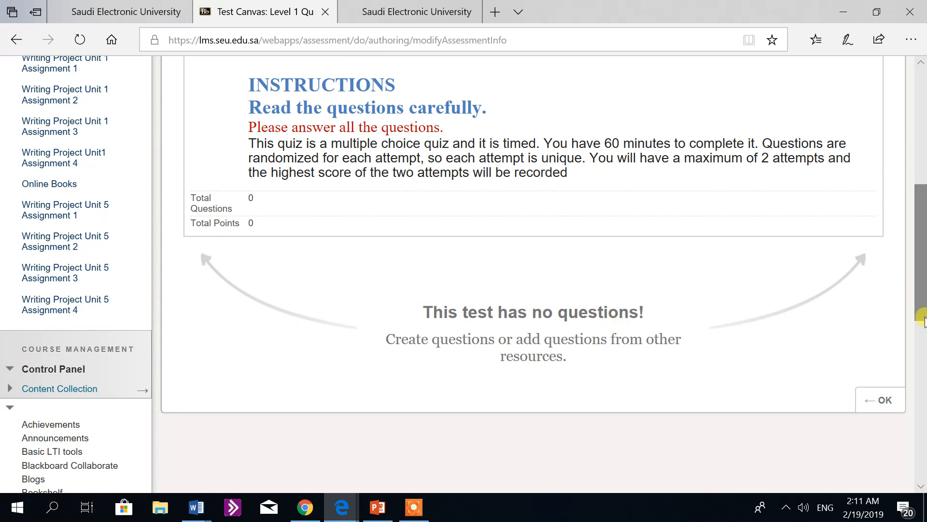
left_click_drag(924, 295, 923, 228)
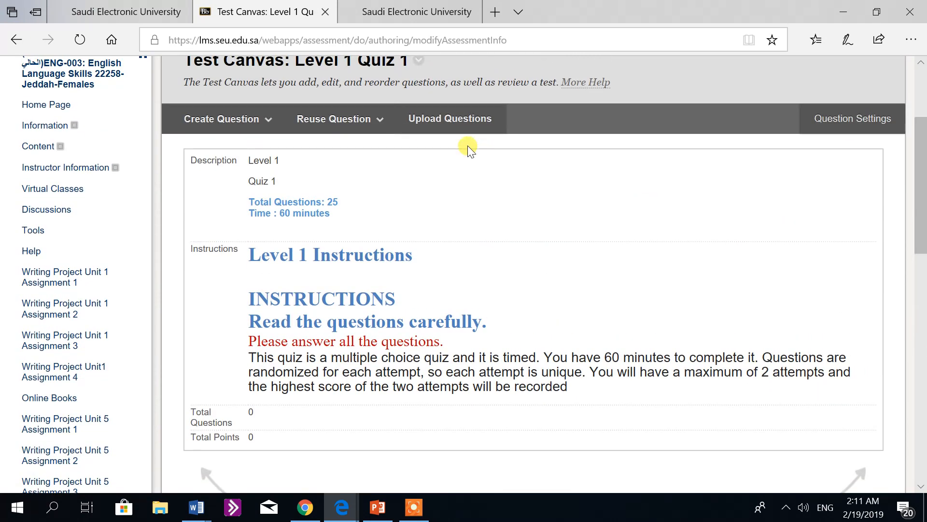
left_click(381, 119)
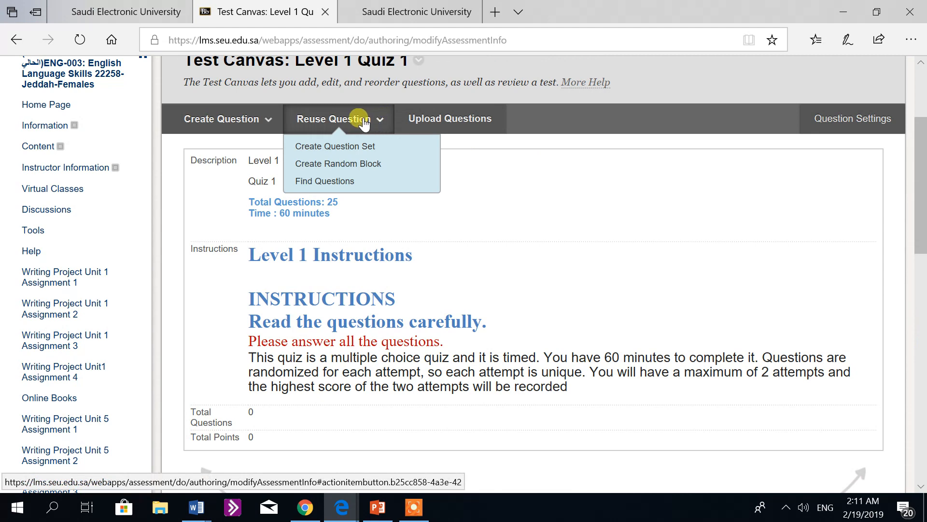
left_click(366, 146)
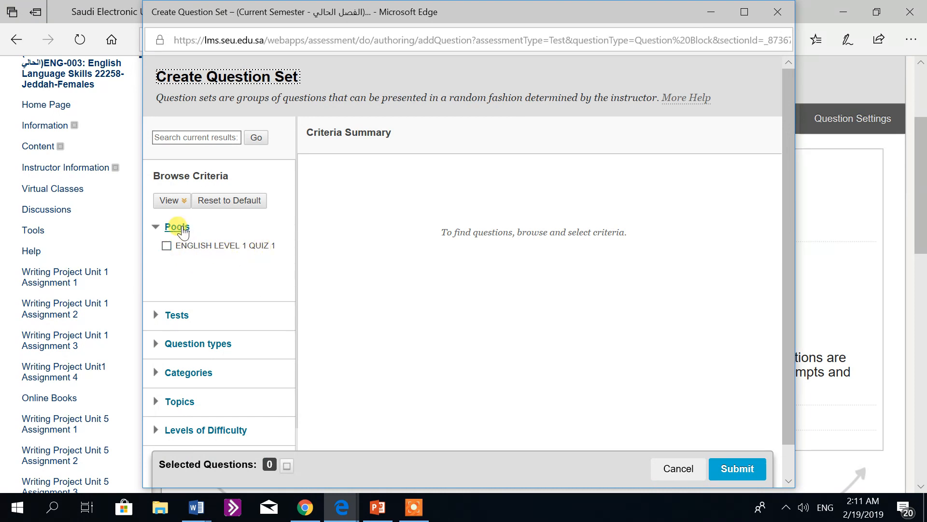
Step: Filter the question set's source questions to the ENGLISH LEVEL 1 QUIZ 1 pool and the Reading category
left_click(166, 246)
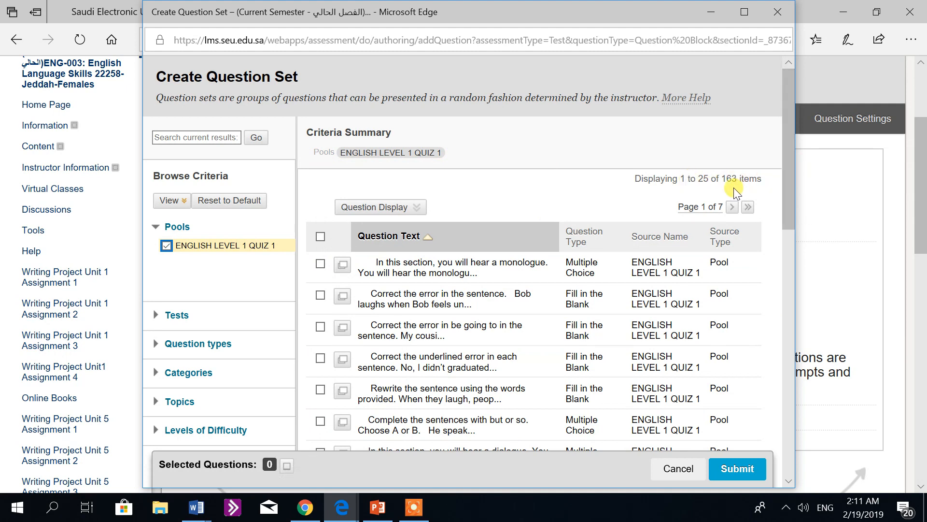
scroll(785, 179, "down", 2)
scroll(785, 180, "down", 2)
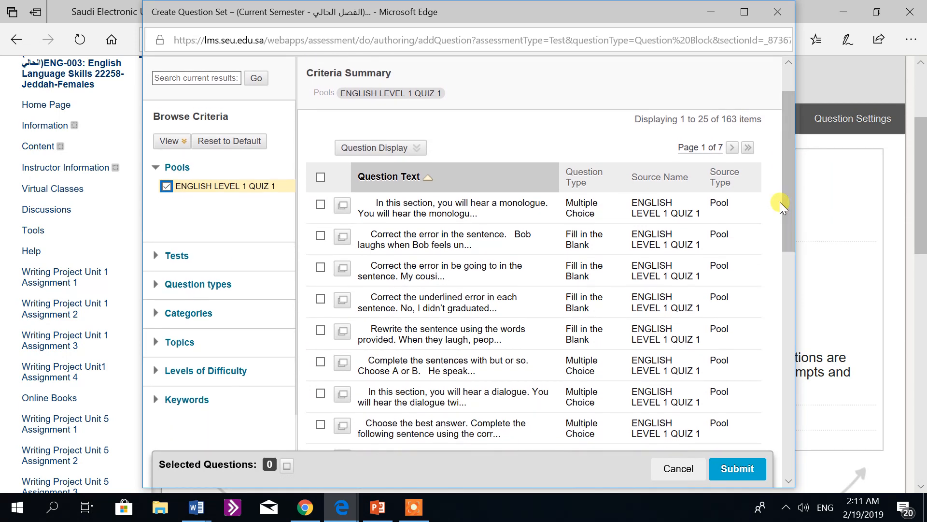
left_click(181, 319)
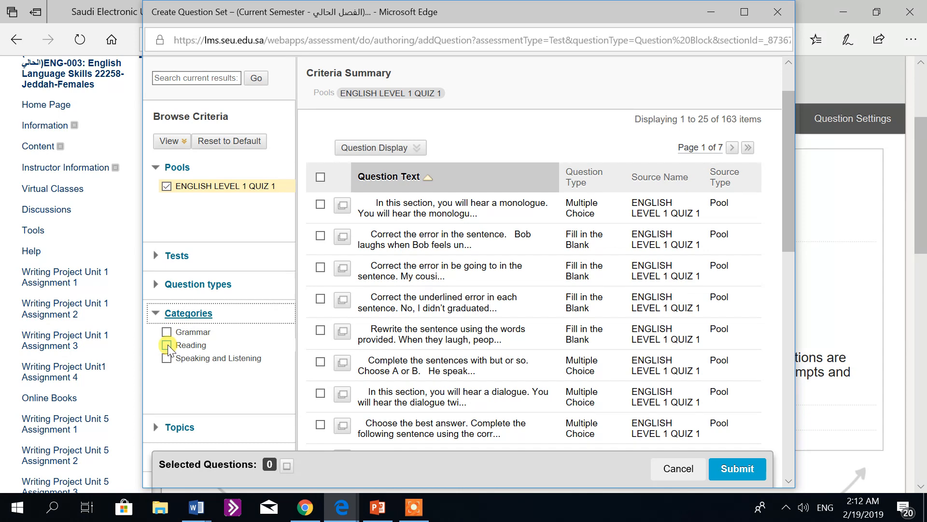
left_click(167, 344)
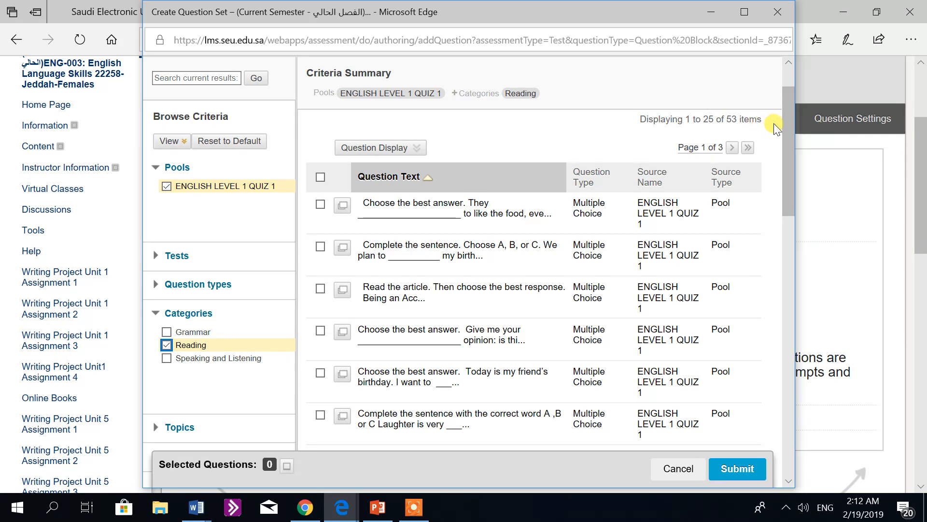
Step: List all Reading questions on one page, select every one of them, and submit the question set
left_click_drag(787, 130, 785, 399)
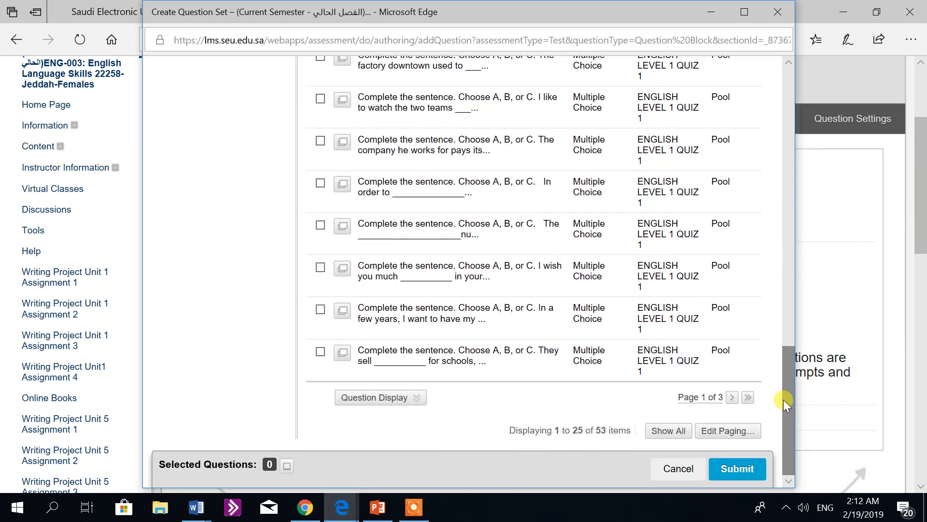
left_click(666, 431)
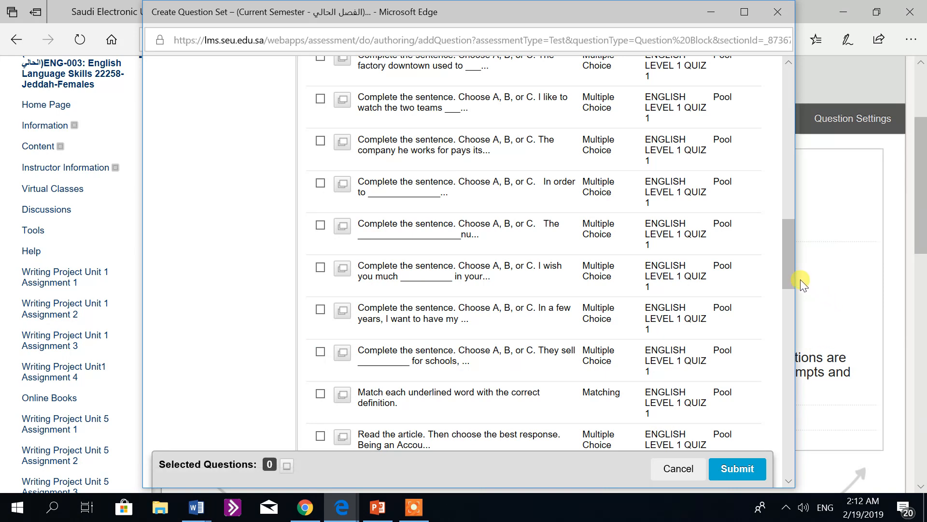
left_click_drag(788, 273, 786, 126)
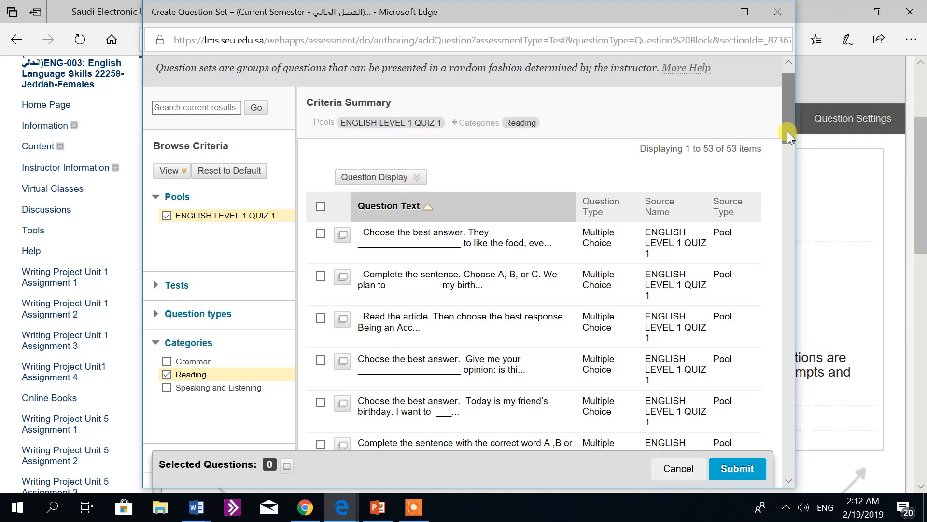
left_click_drag(786, 129, 781, 467)
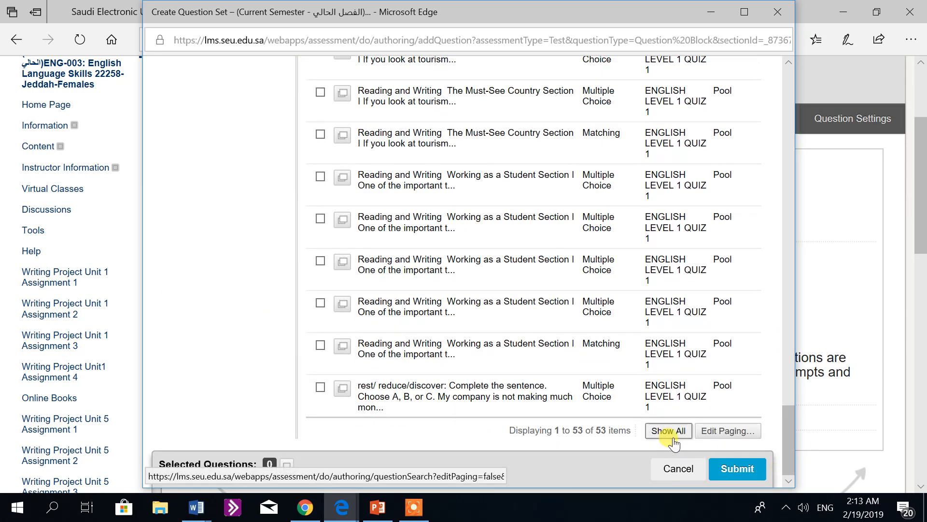
left_click_drag(789, 453, 784, 126)
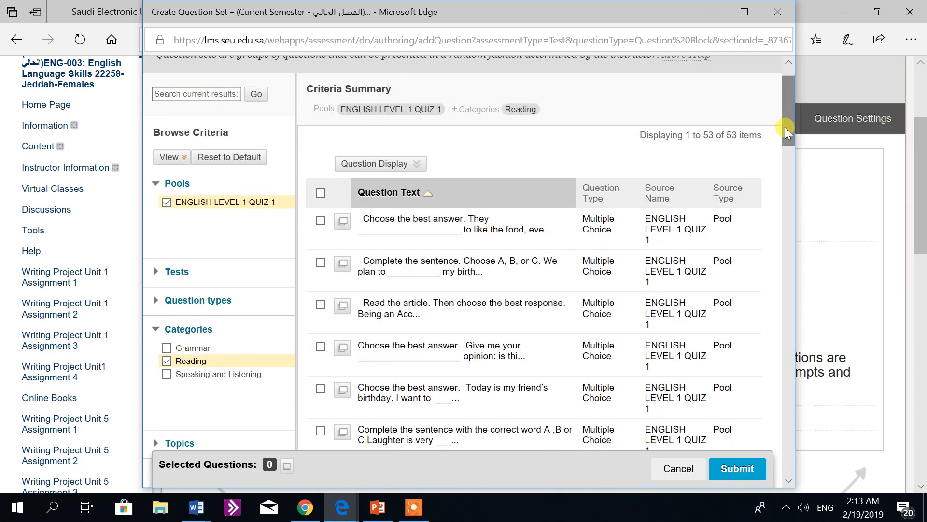
left_click(319, 193)
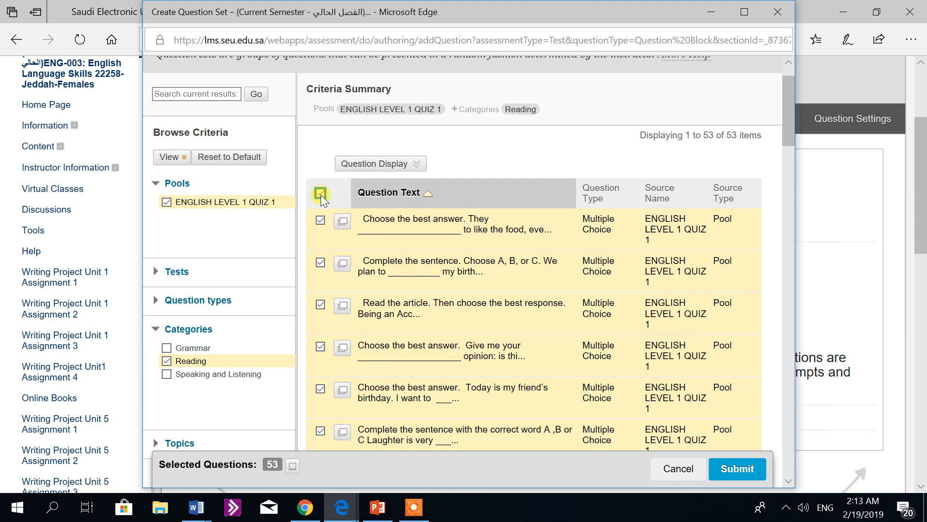
left_click(723, 468)
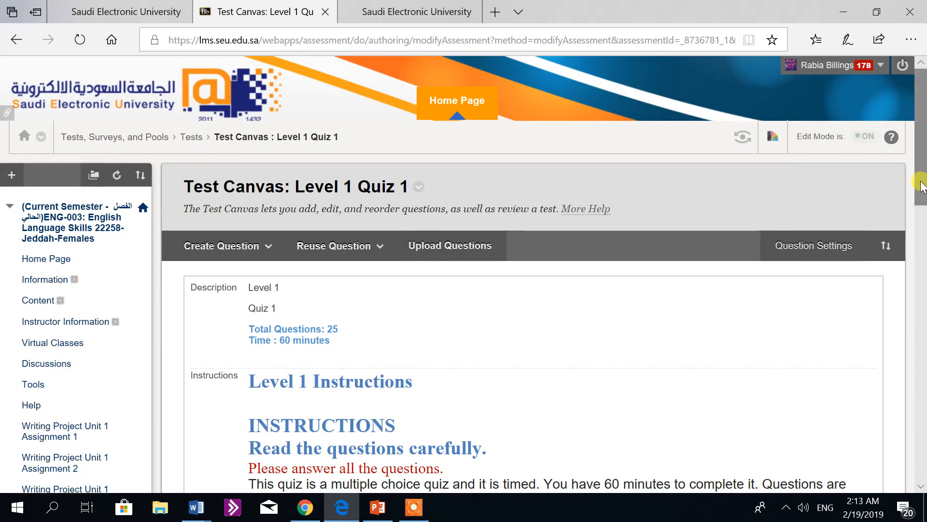
Step: Set the number of questions to display in the Reading question set to 10
left_click_drag(919, 174, 923, 319)
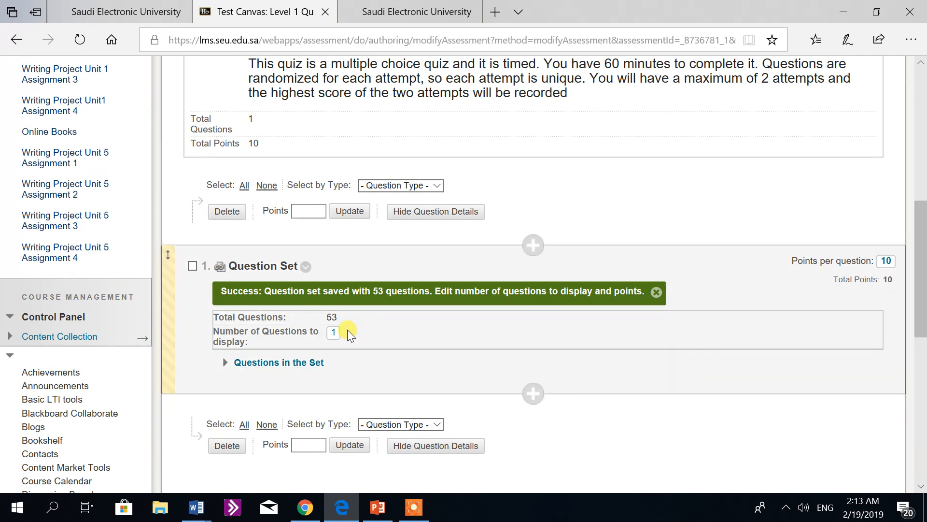
left_click(335, 333)
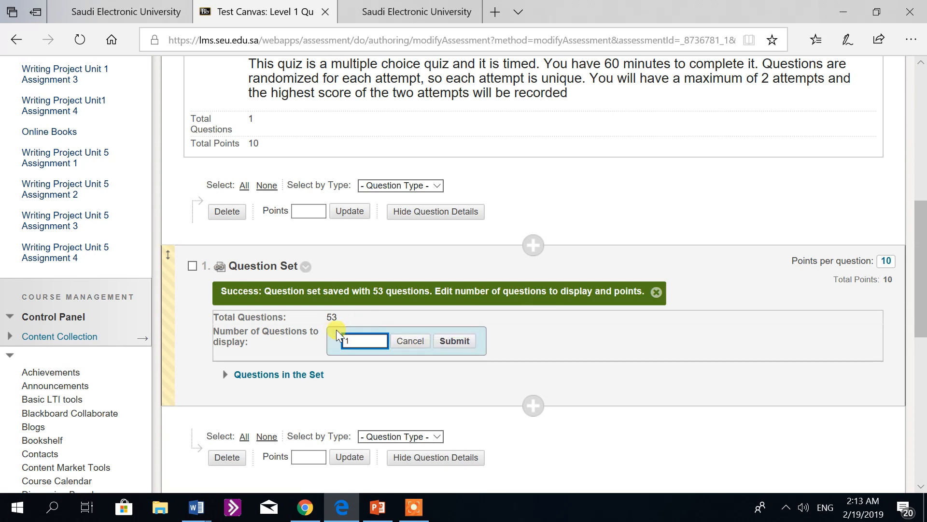
key("Delete")
type("10")
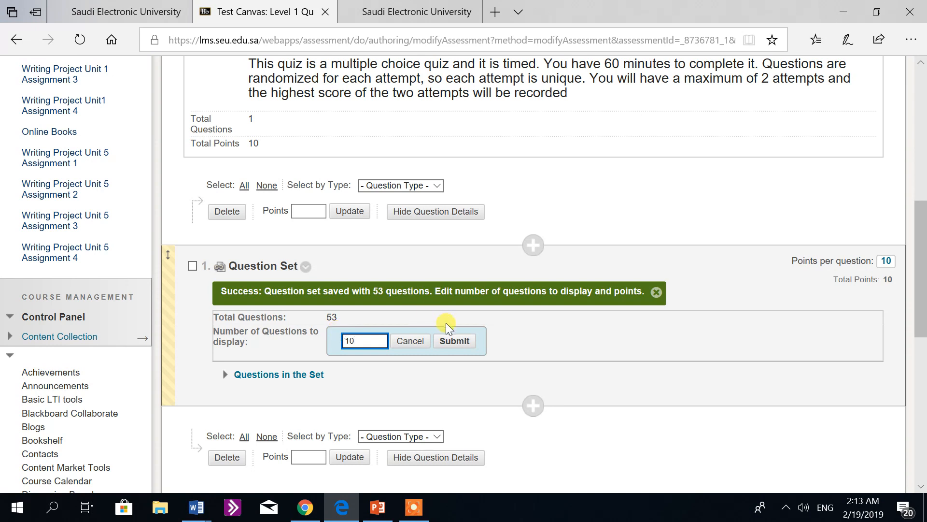
left_click(455, 342)
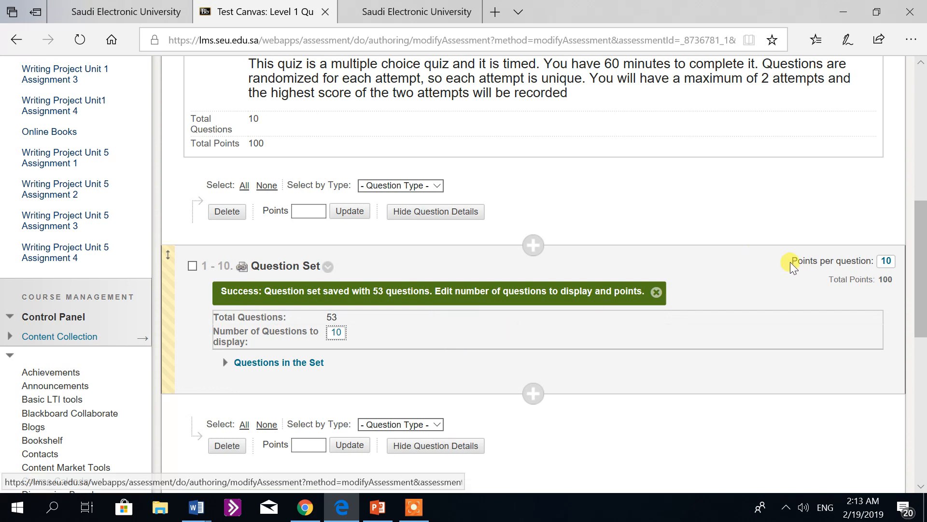
Step: Select the Reading question set and set its points per question to 0.4
left_click(888, 261)
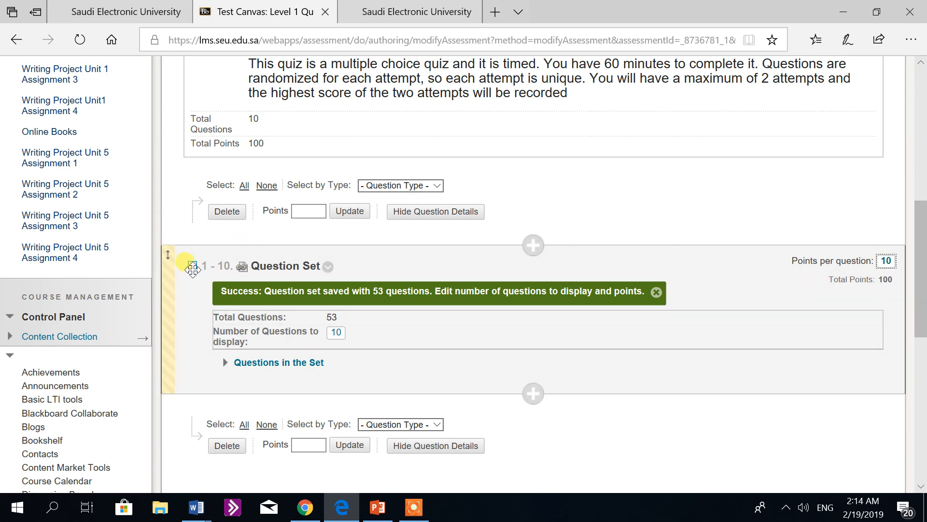
left_click(192, 266)
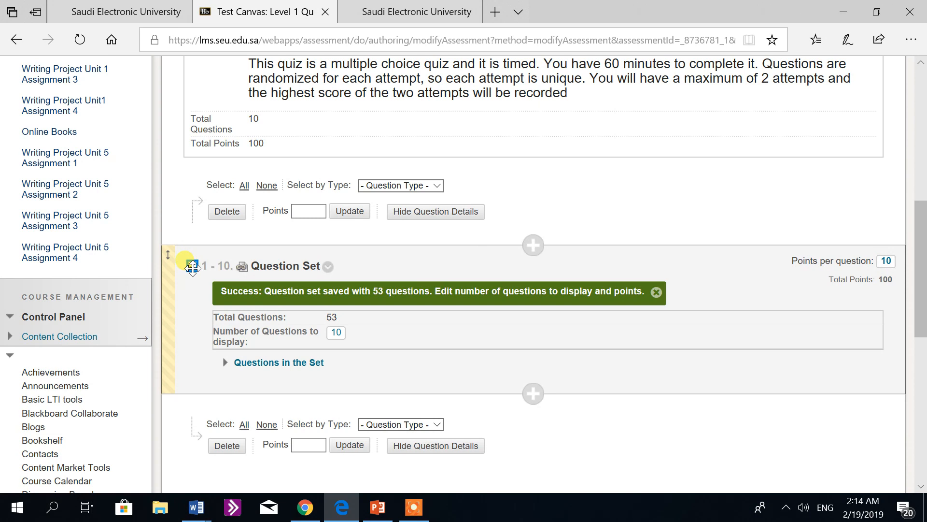
left_click(885, 261)
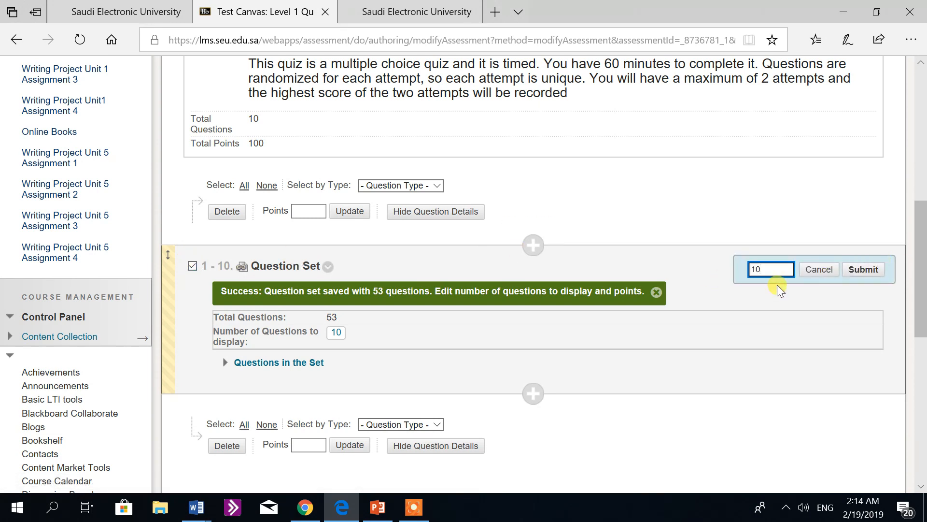
key("BackSpace")
key("BackSpace")
type("0.4")
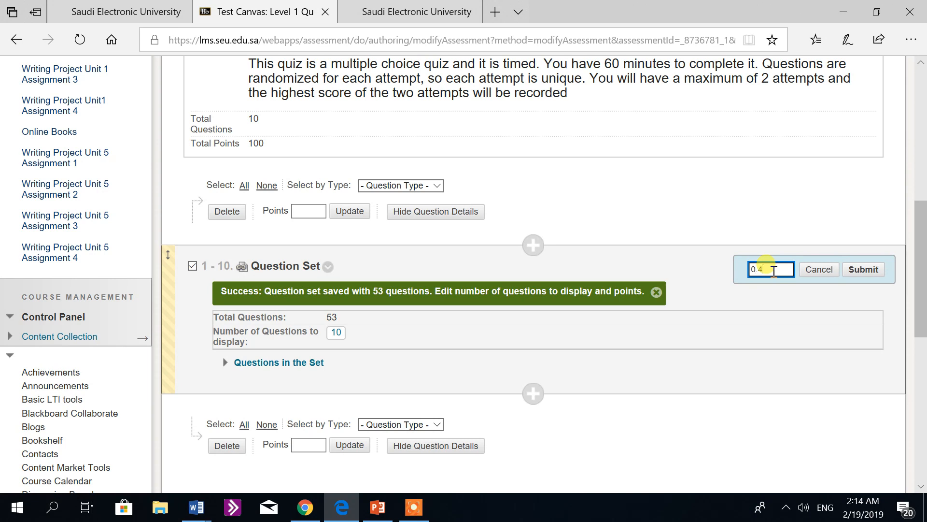
left_click(854, 276)
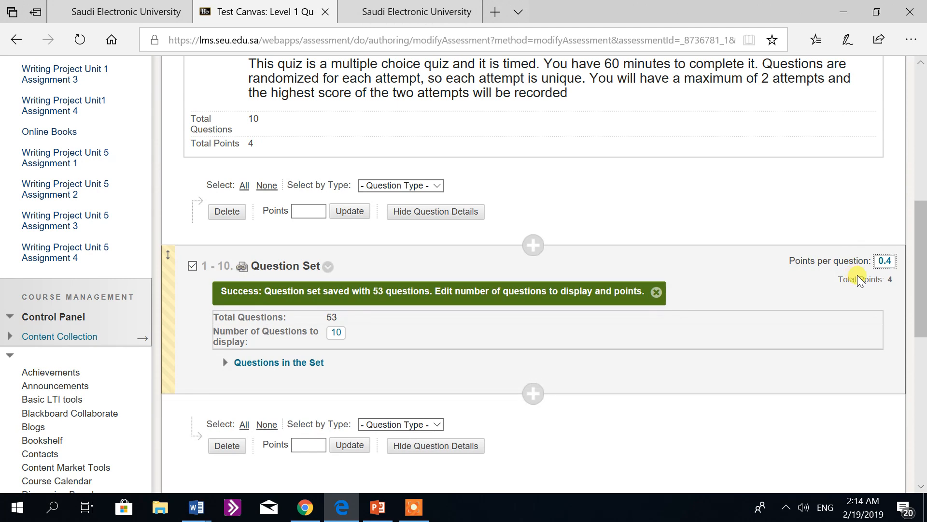
Step: Start another question set, filtered to the ENGLISH LEVEL 1 QUIZ 1 pool and the Speaking and Listening category
left_click_drag(921, 265, 922, 299)
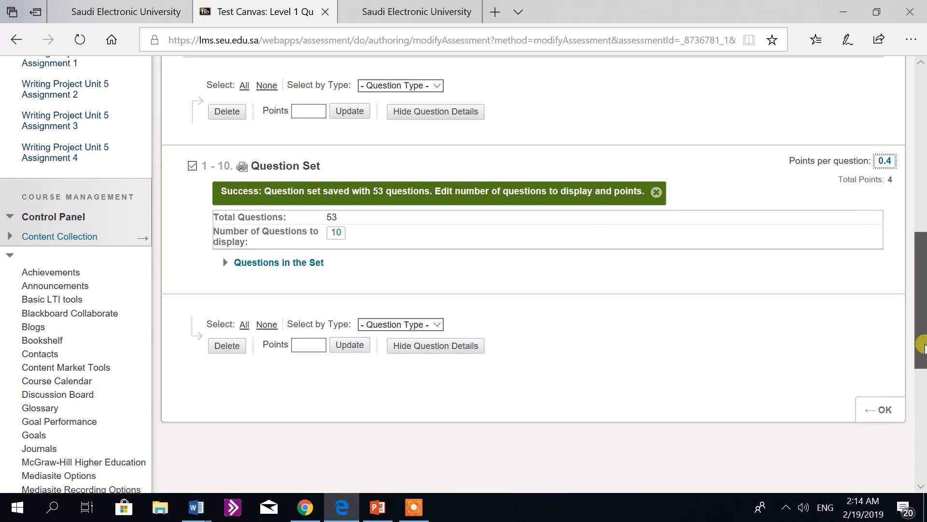
left_click_drag(921, 350, 923, 220)
left_click(338, 107)
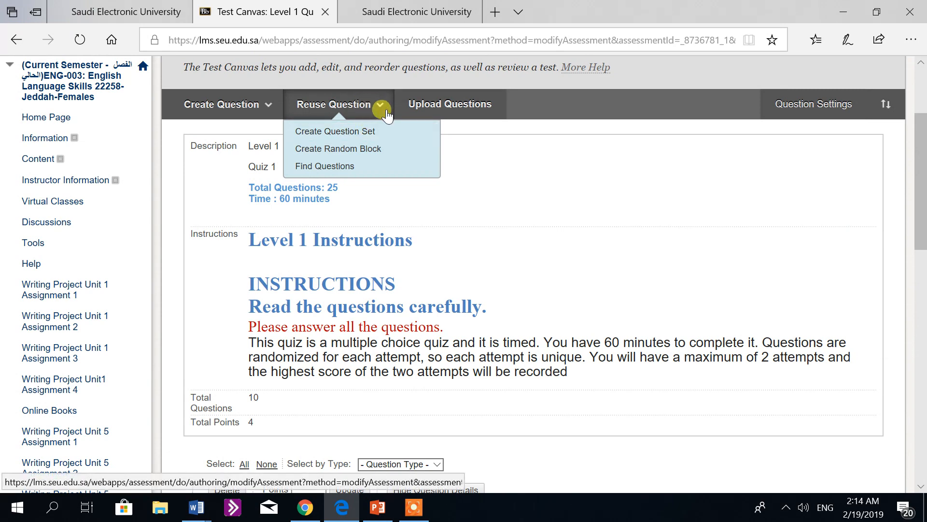
left_click(362, 131)
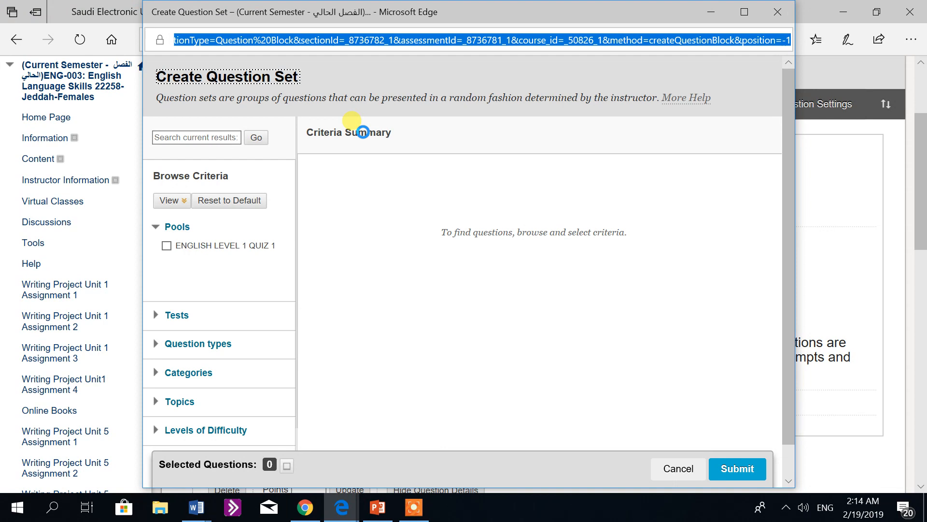
left_click(166, 246)
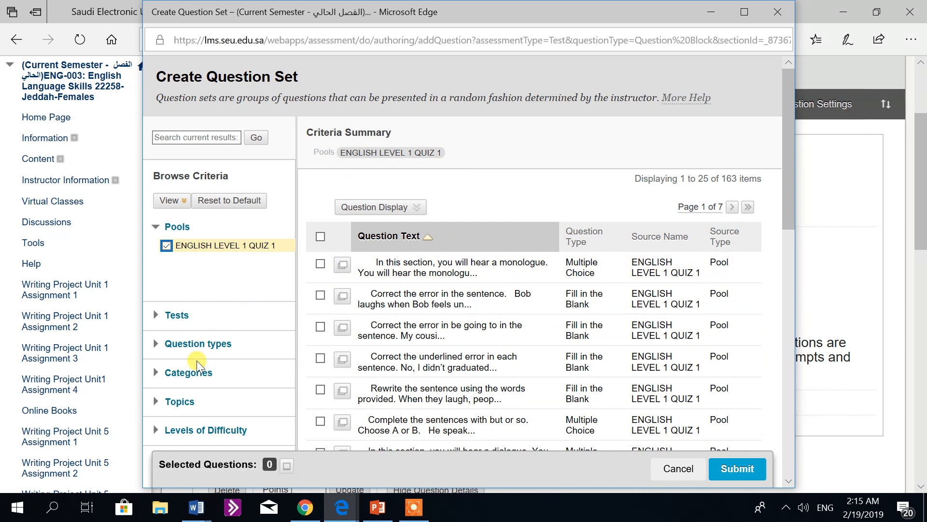
left_click(169, 376)
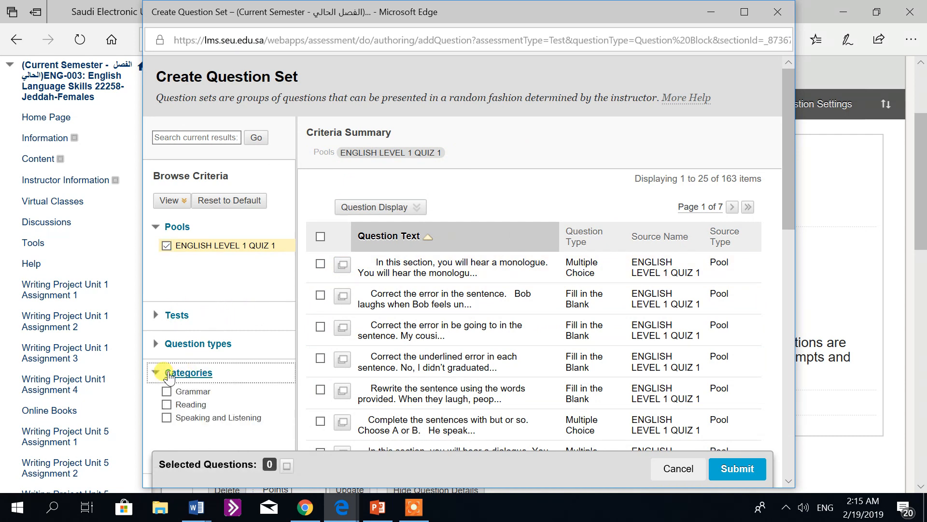
left_click(168, 418)
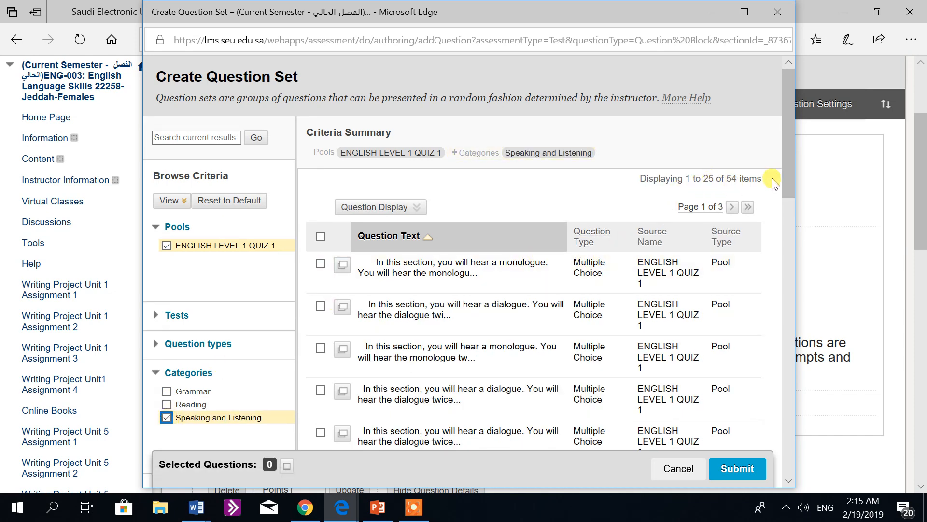
Step: Show and select all Speaking and Listening questions, submit the question set, and check it on the test canvas
left_click_drag(786, 180, 783, 466)
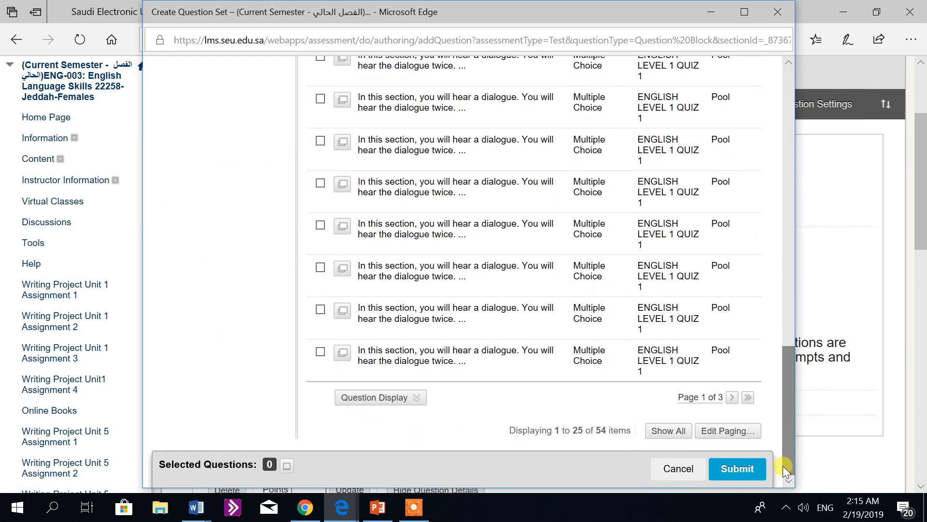
left_click(669, 432)
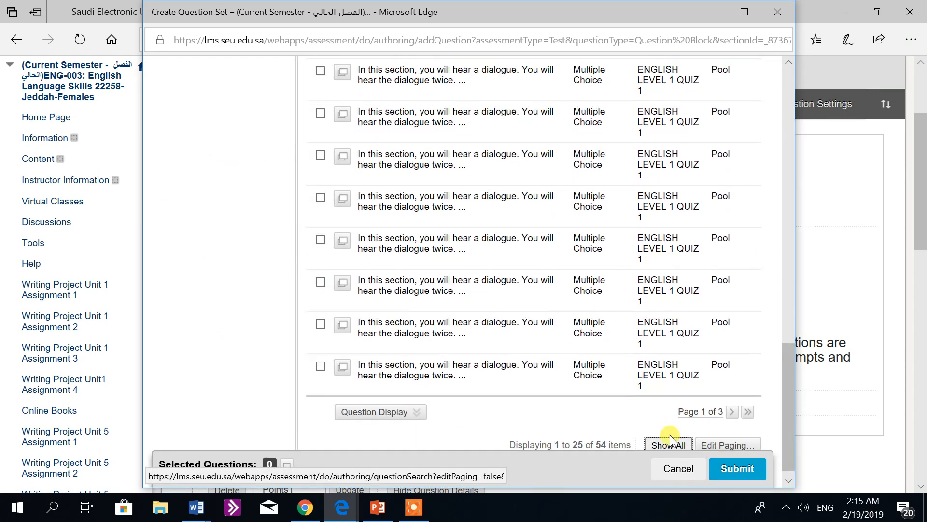
left_click_drag(787, 264, 787, 126)
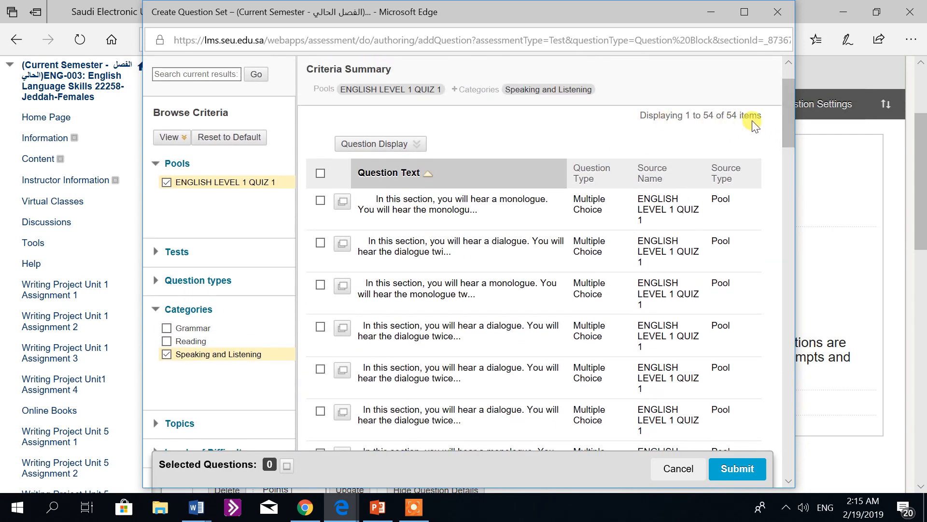
left_click(321, 173)
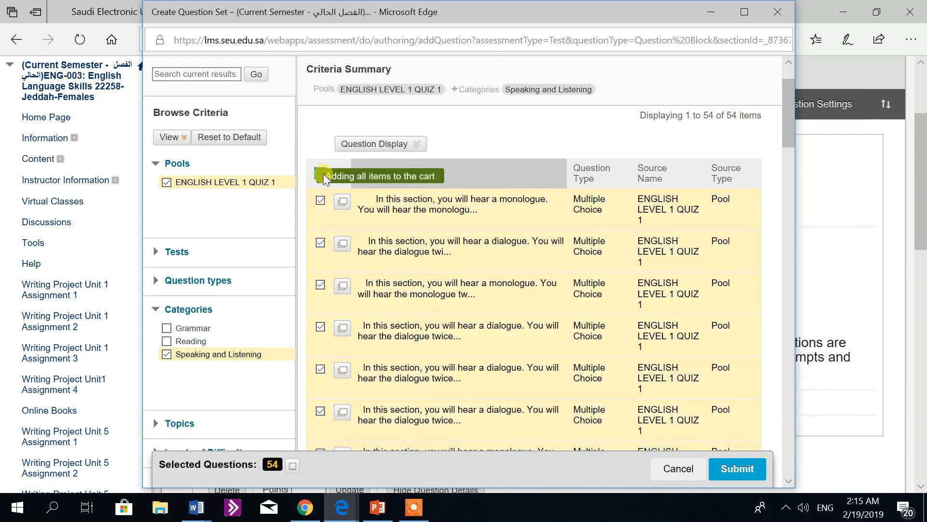
left_click_drag(782, 128, 774, 485)
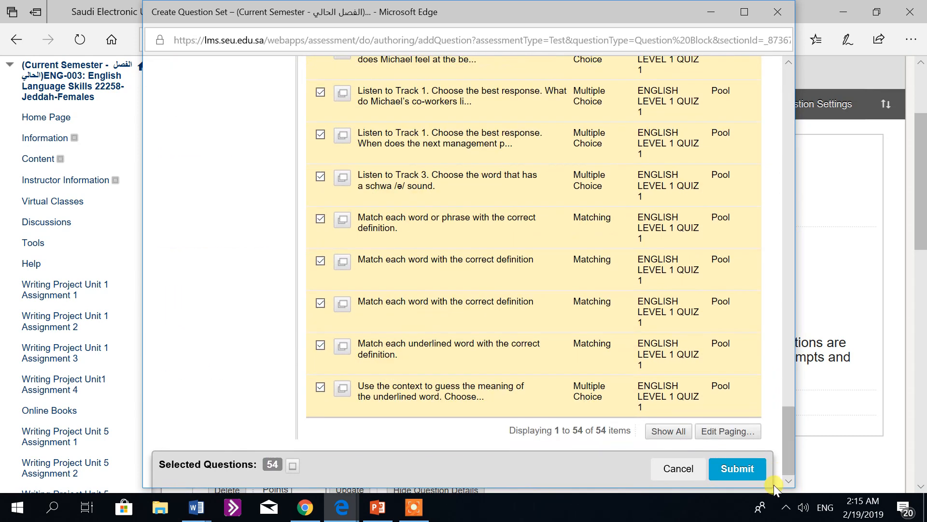
left_click(752, 471)
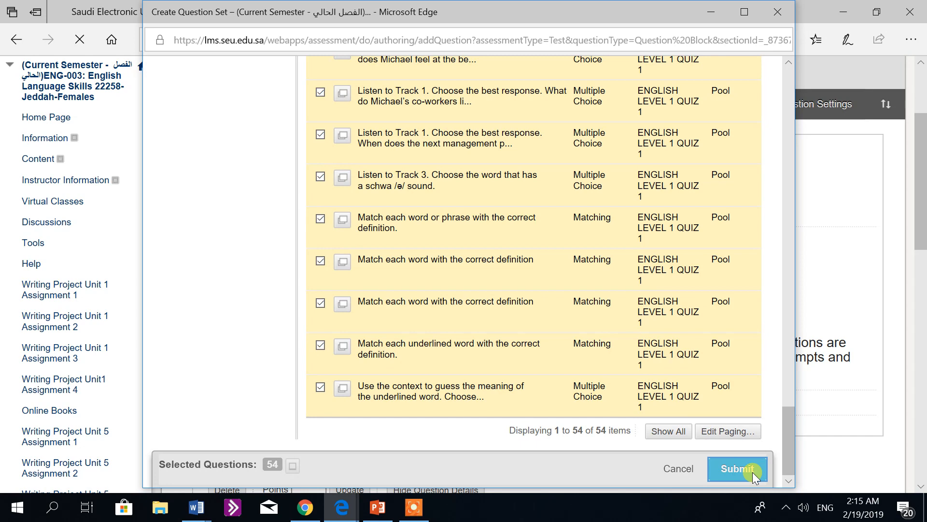
left_click(737, 468)
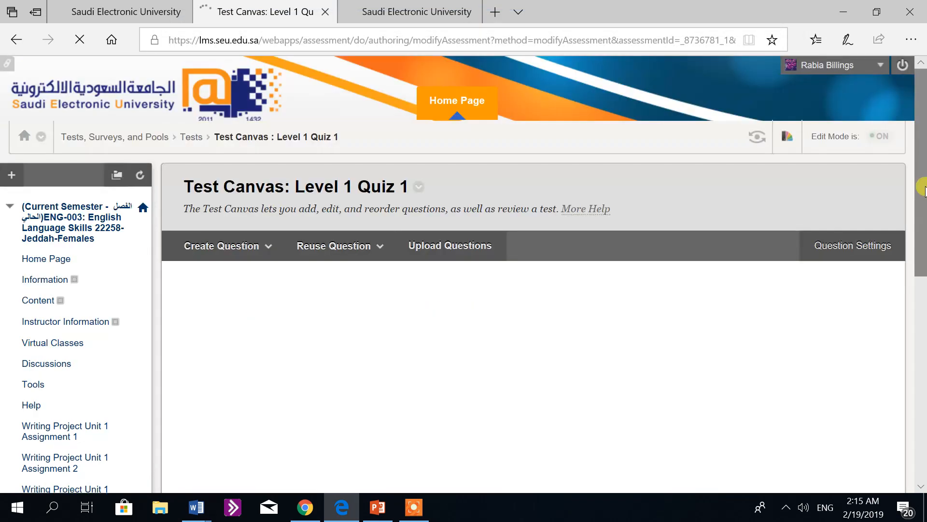
left_click_drag(924, 189, 924, 393)
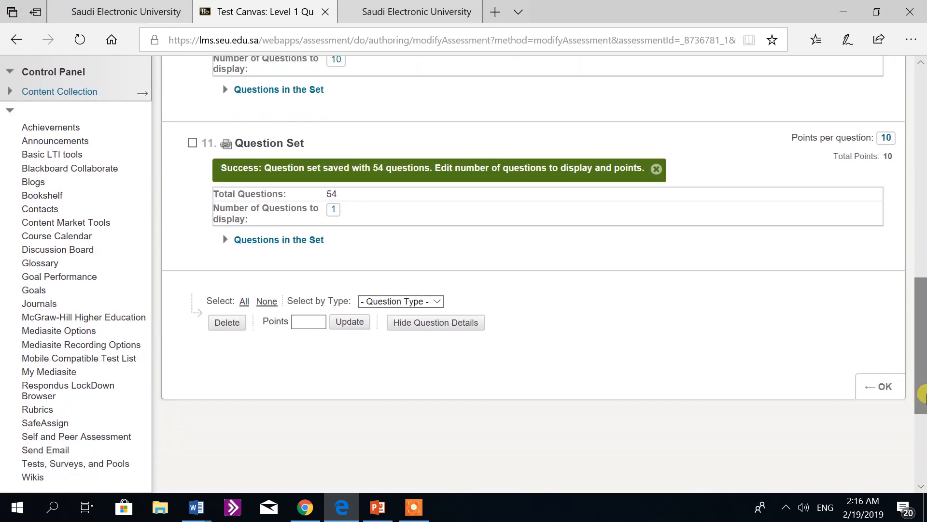
left_click_drag(923, 394, 923, 356)
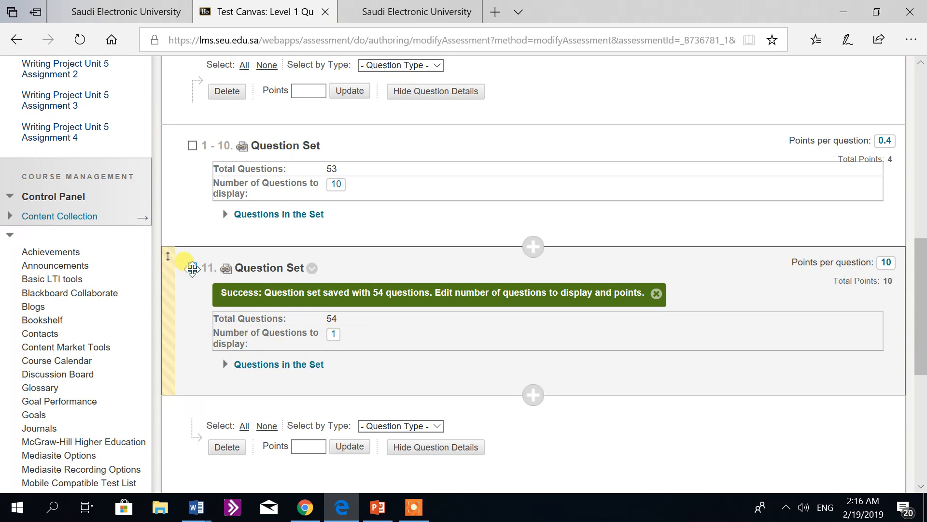
Step: Select the Speaking and Listening question set and set its points per question to 0.4
left_click(191, 269)
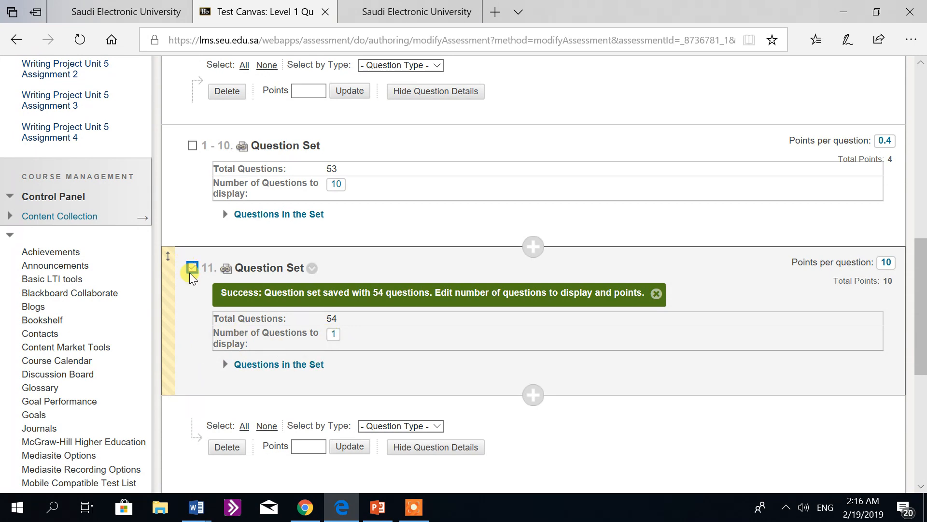
left_click(885, 266)
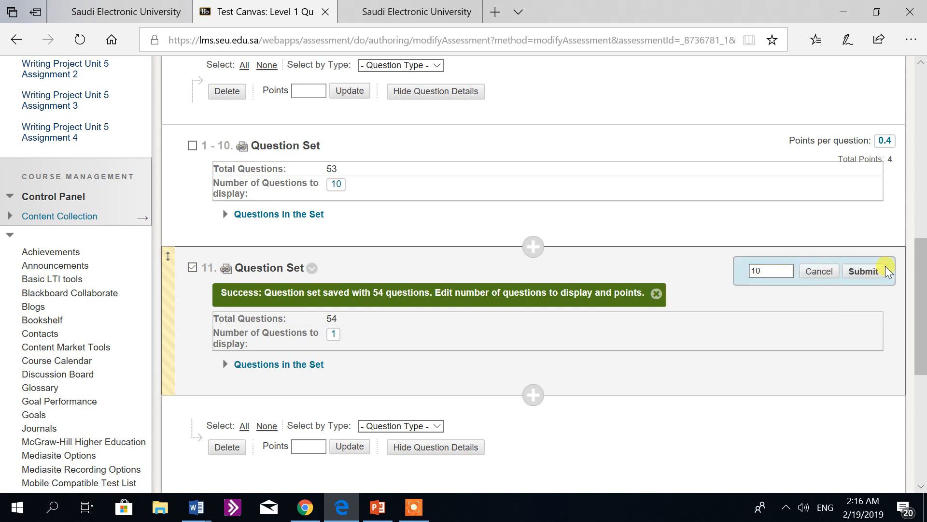
left_click(774, 269)
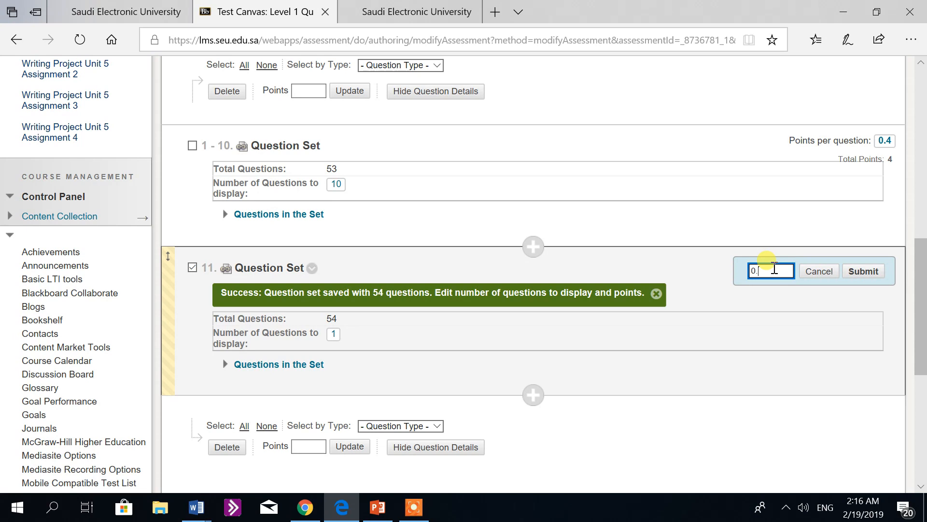
left_click(868, 274)
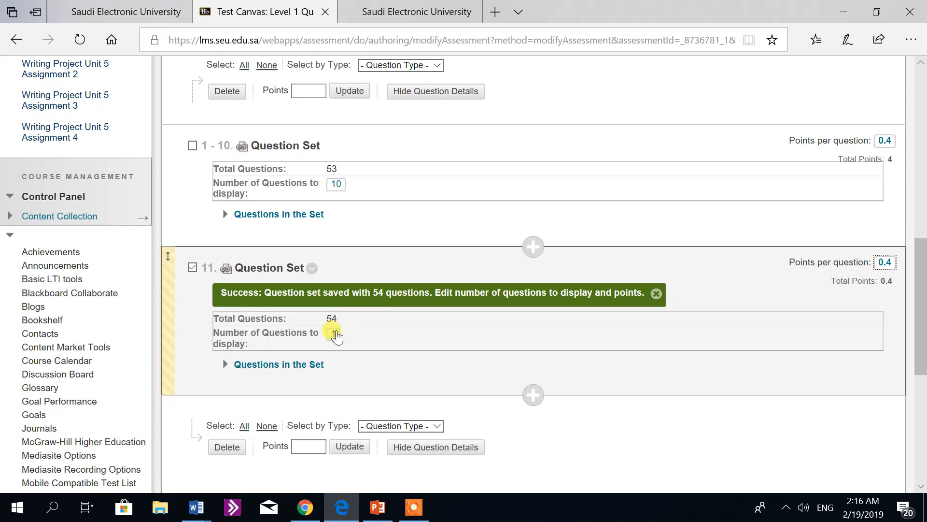
Step: Set the number of questions to display in the Speaking and Listening question set to 5
left_click(333, 333)
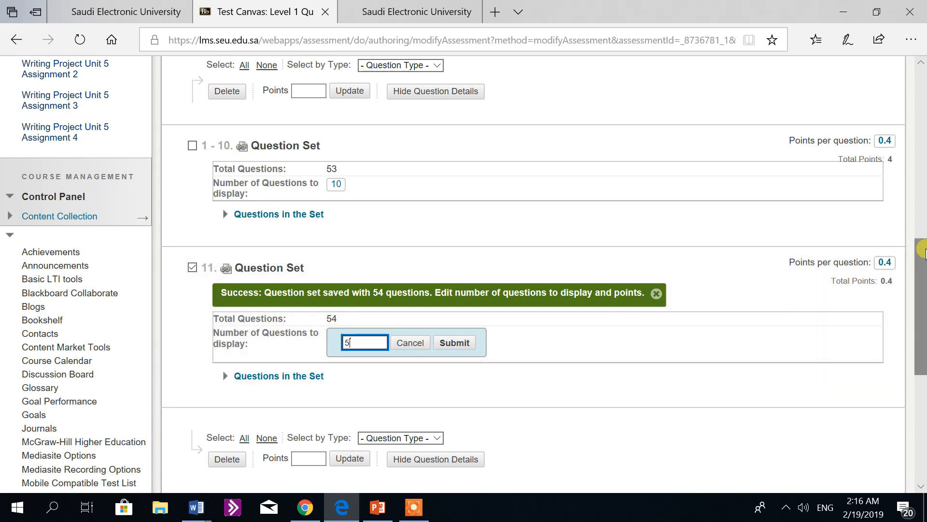
scroll(923, 251, "down", 1)
left_click(455, 299)
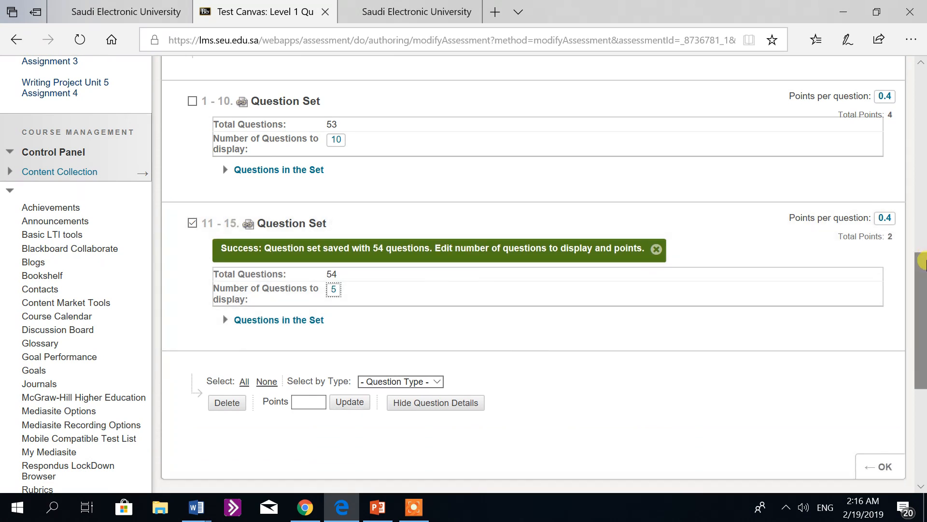
Step: Start another reusable question set, filtered to the ENGLISH LEVEL 1 QUIZ 1 pool and the Grammar category
scroll(922, 263, "up", 2)
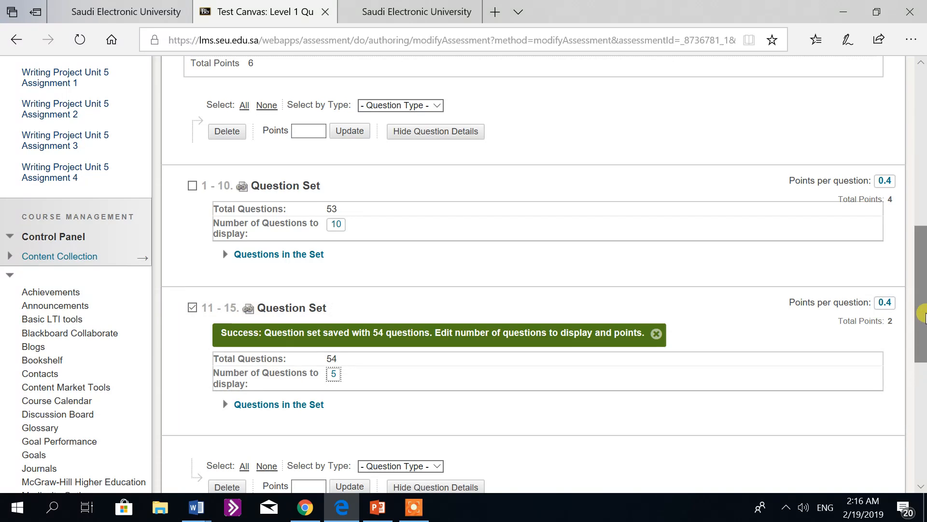
scroll(921, 326, "down", 1)
left_click_drag(922, 326, 924, 361)
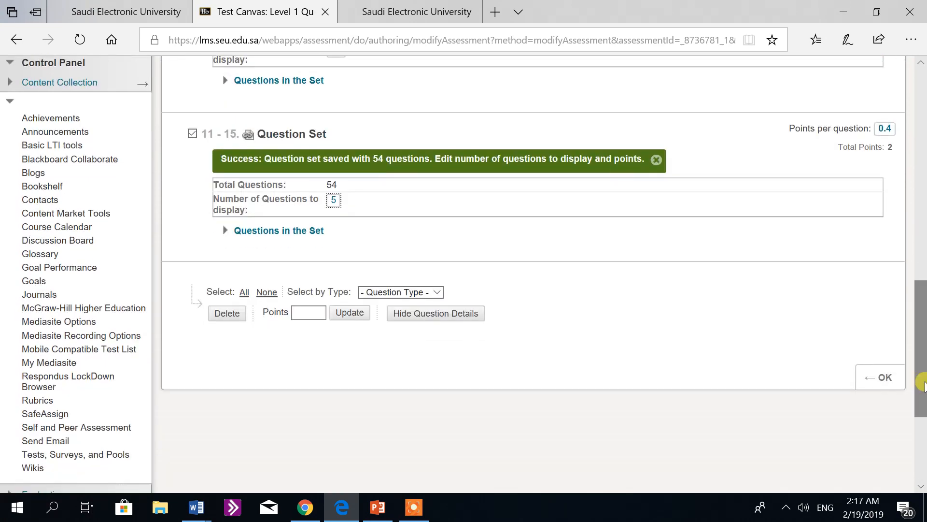
left_click_drag(922, 360, 923, 210)
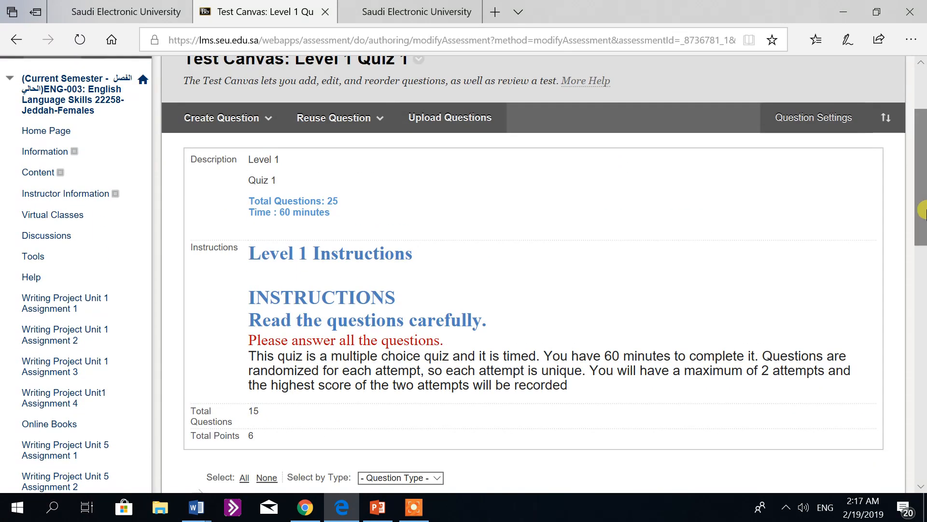
left_click(359, 118)
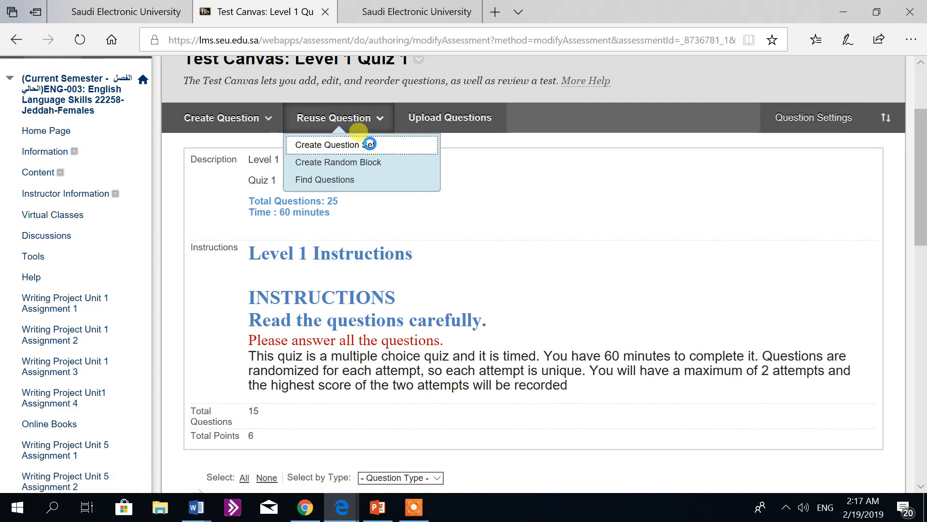
left_click(370, 145)
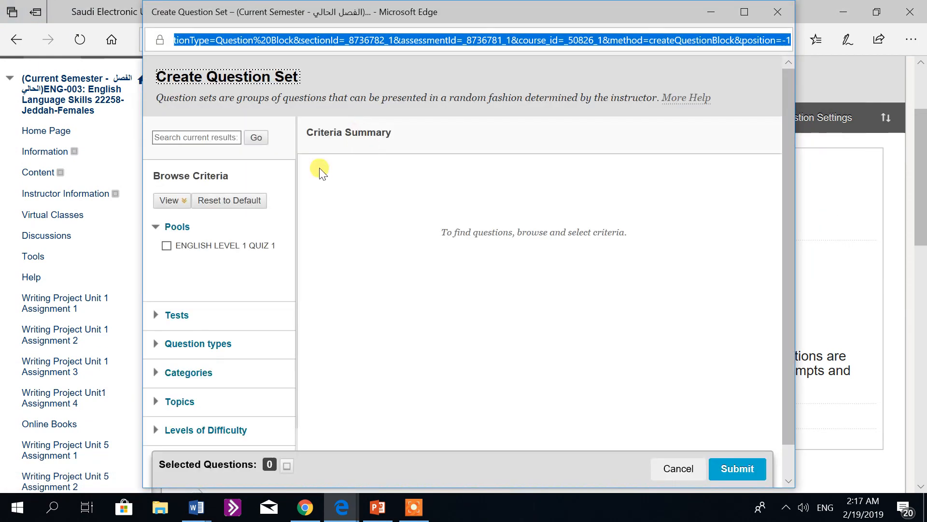
left_click(166, 245)
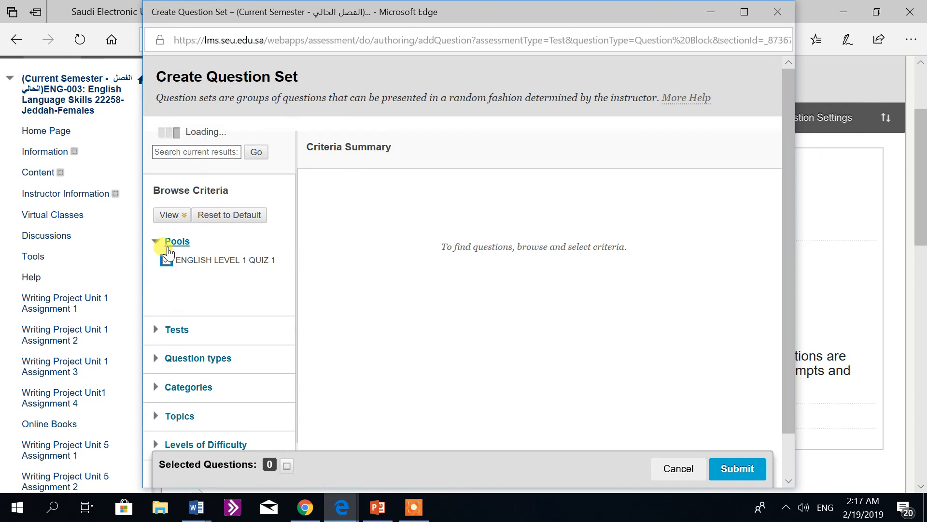
left_click_drag(782, 189, 786, 228)
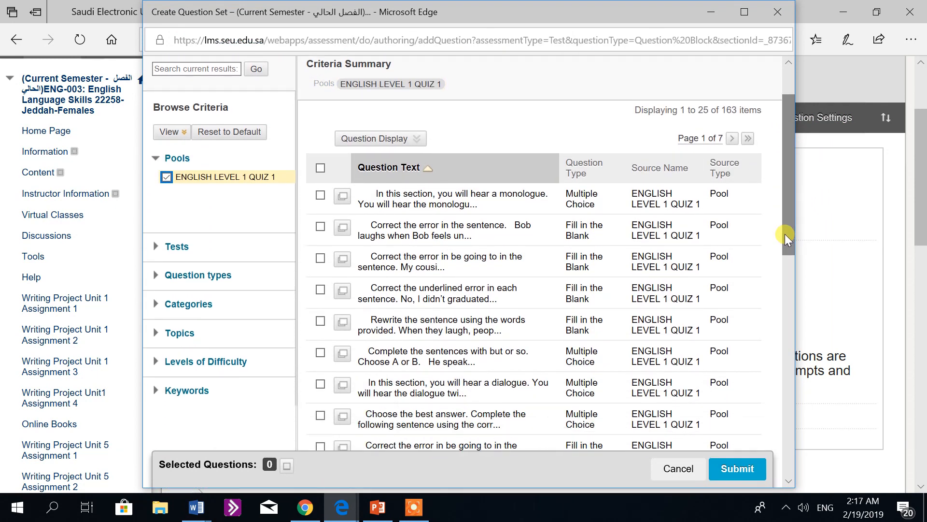
left_click(156, 308)
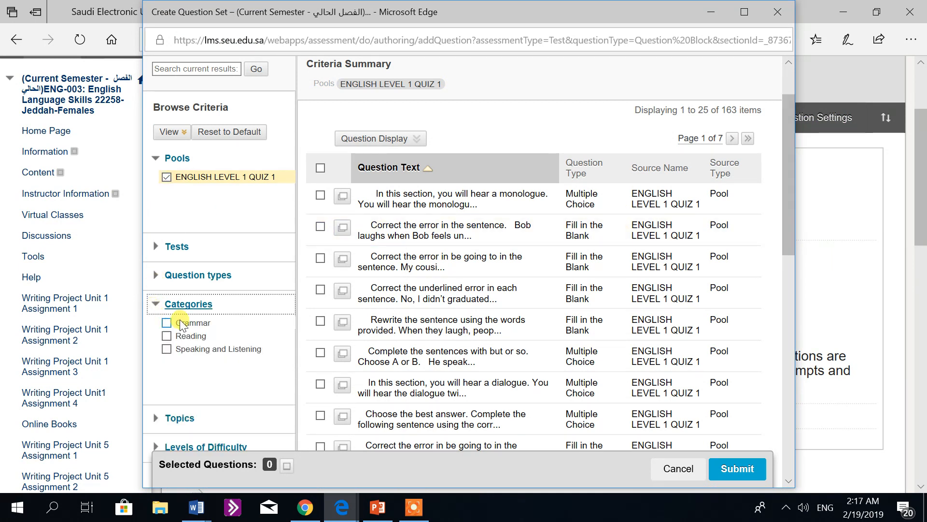
left_click(167, 323)
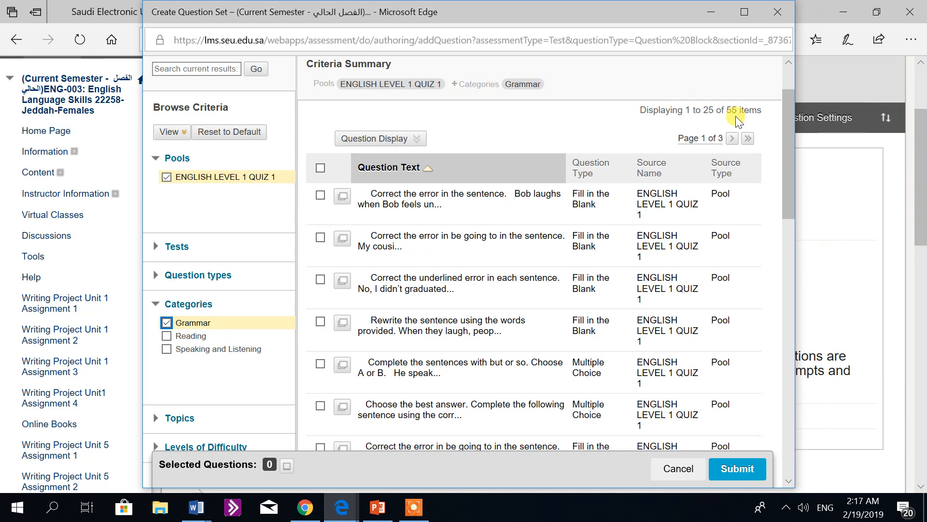
Step: Show and select all Grammar questions from the pool, and submit the question set to the test
left_click_drag(789, 111, 787, 387)
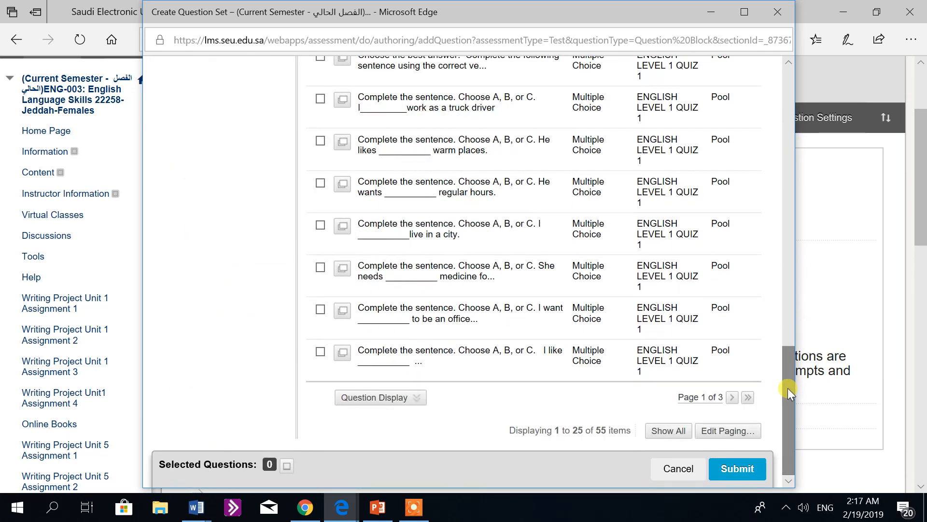
left_click(660, 431)
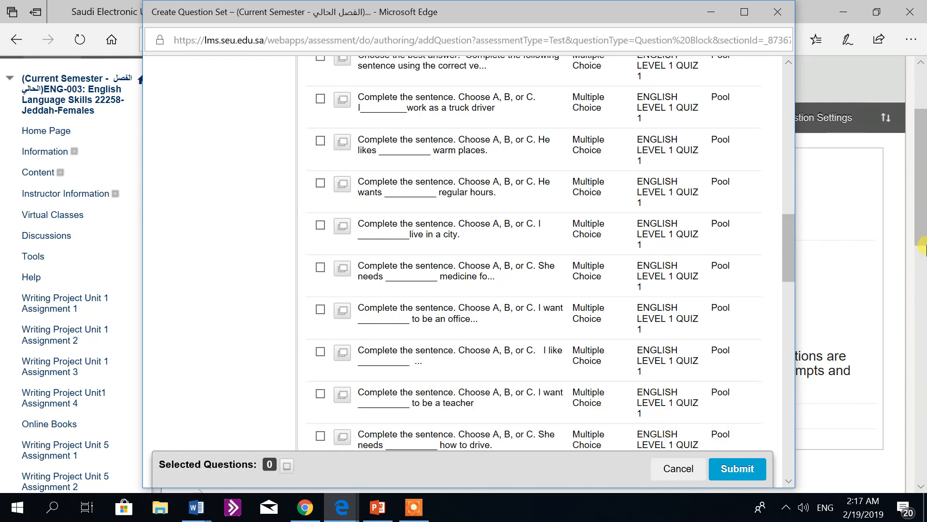
left_click_drag(795, 254, 789, 132)
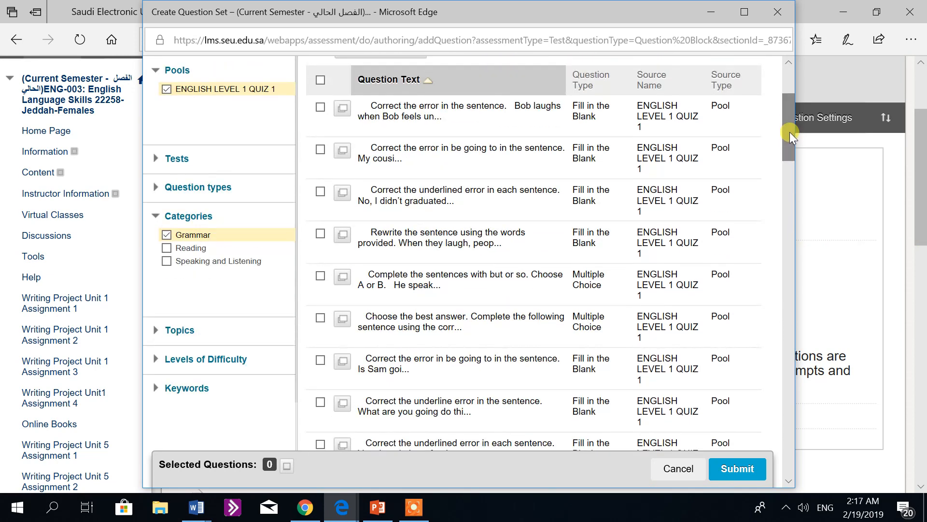
left_click(317, 83)
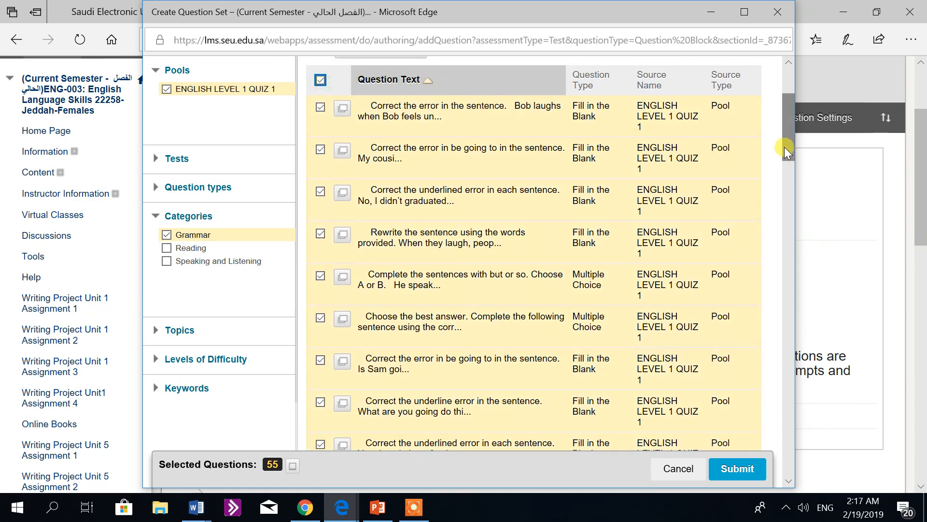
left_click_drag(784, 146, 782, 122)
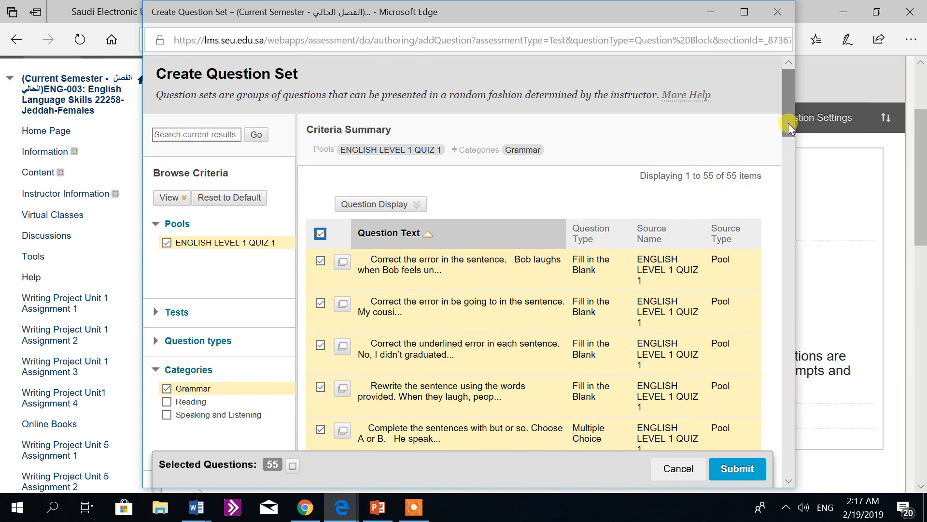
left_click_drag(788, 122, 767, 472)
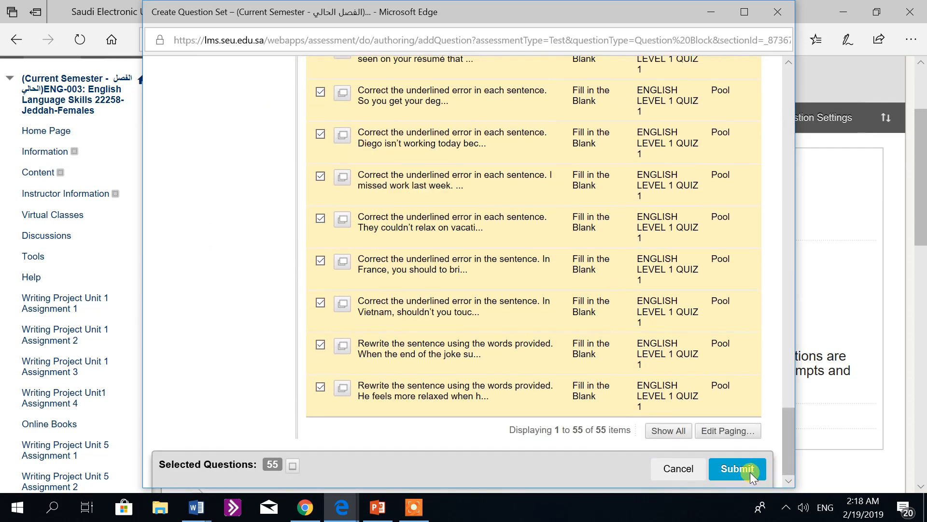
left_click(749, 471)
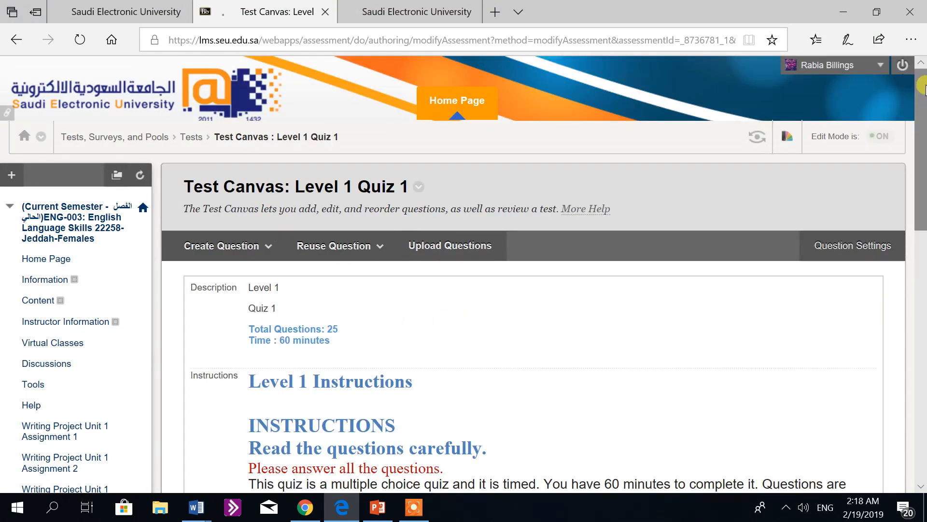
Step: Set the number of questions to display in the Grammar question set to 10
left_click_drag(923, 86, 923, 329)
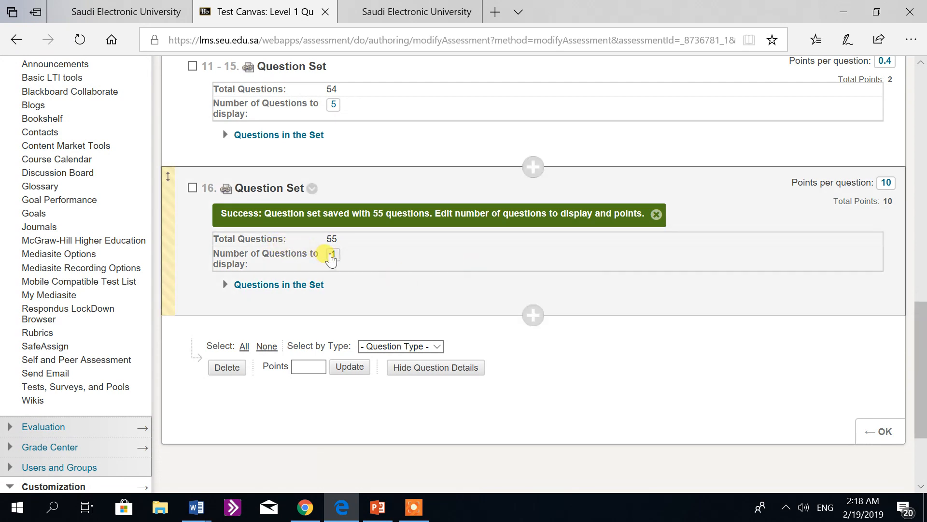
left_click(331, 256)
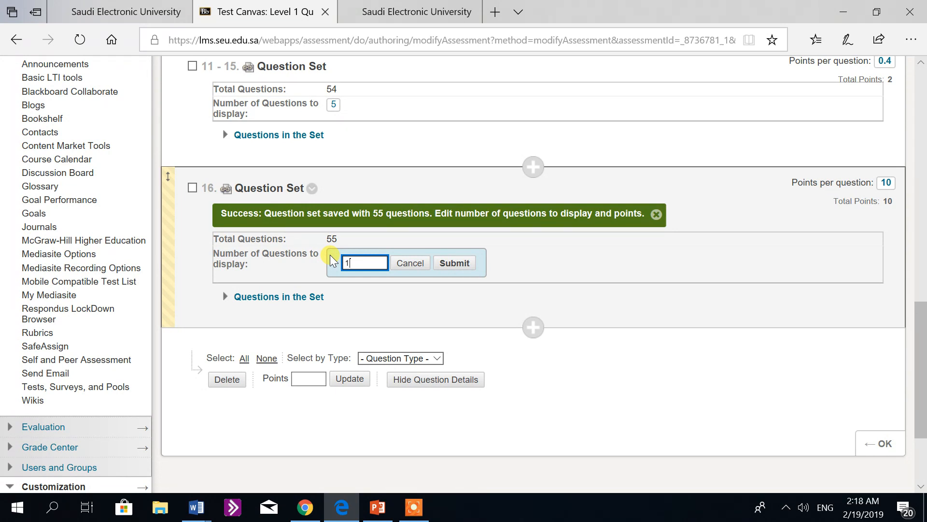
type("0")
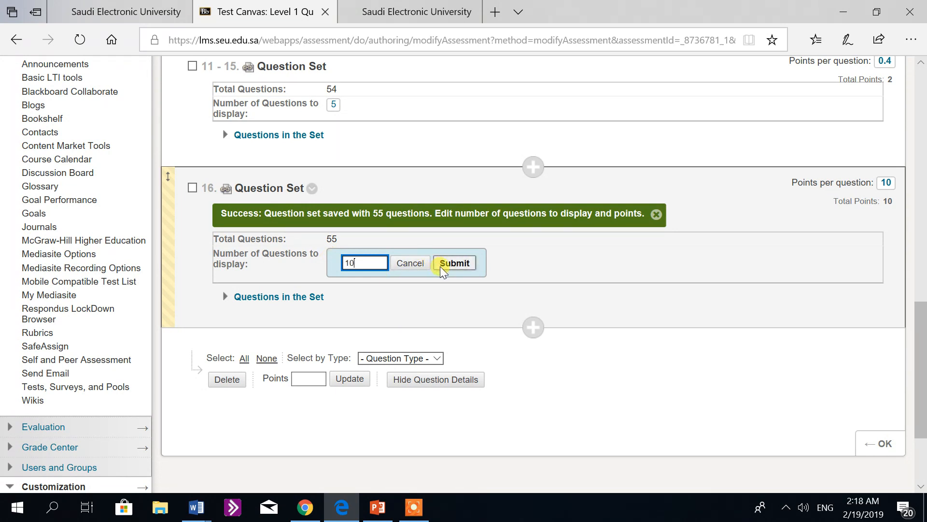
left_click(441, 264)
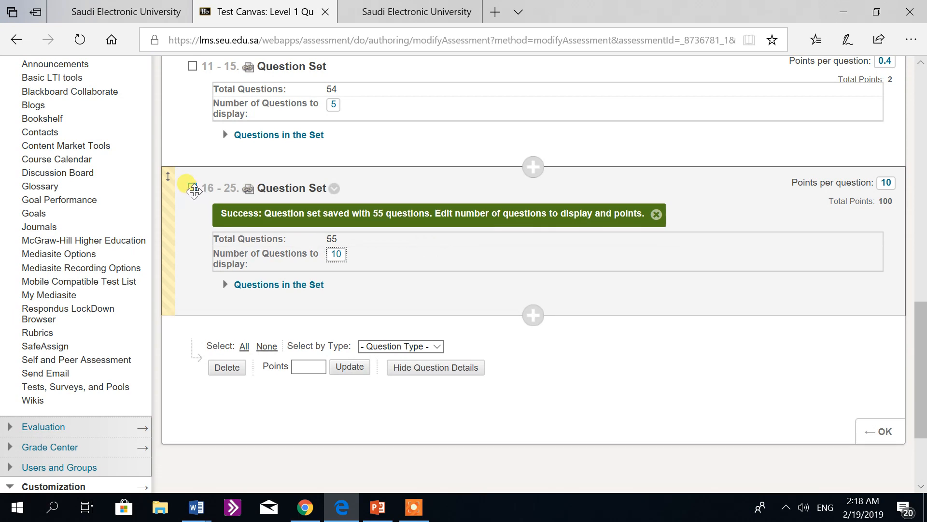
Step: Select the Grammar question set, set its points per question to 0.4, and finish editing the test canvas
left_click(192, 188)
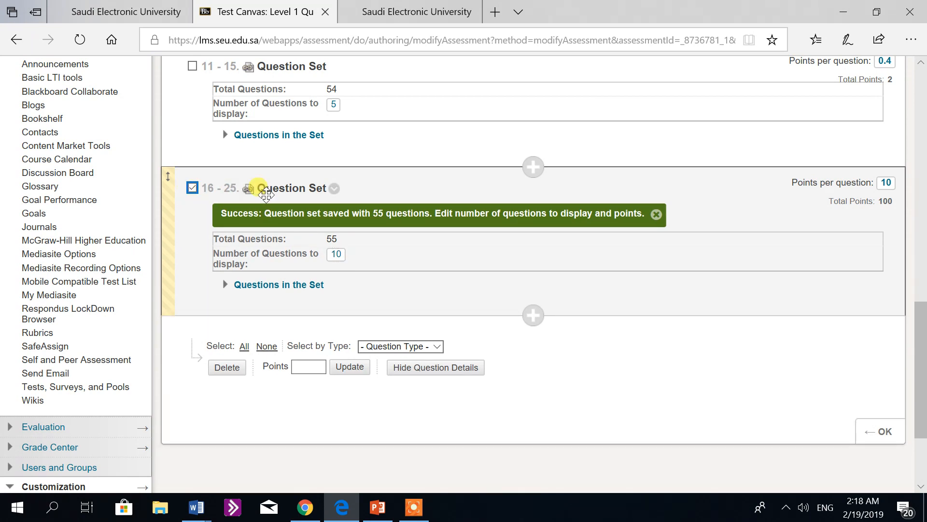
left_click(887, 185)
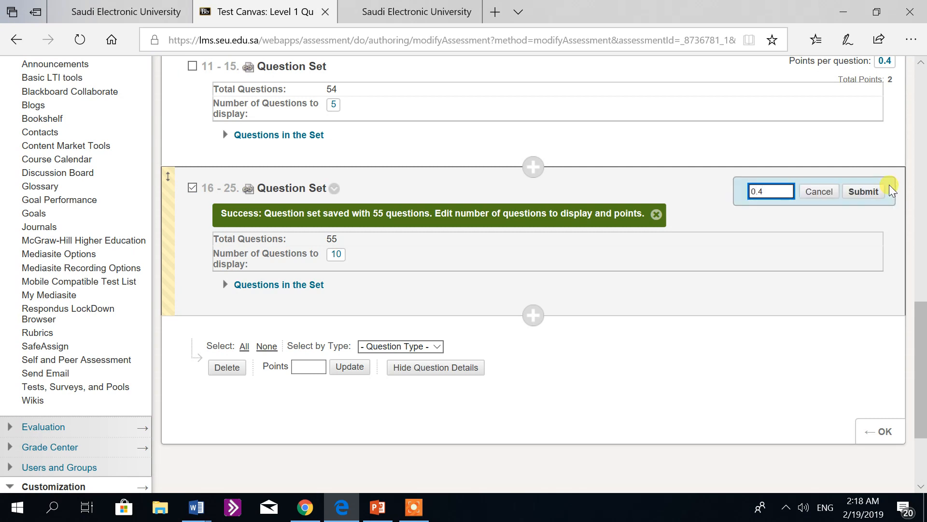
left_click(857, 193)
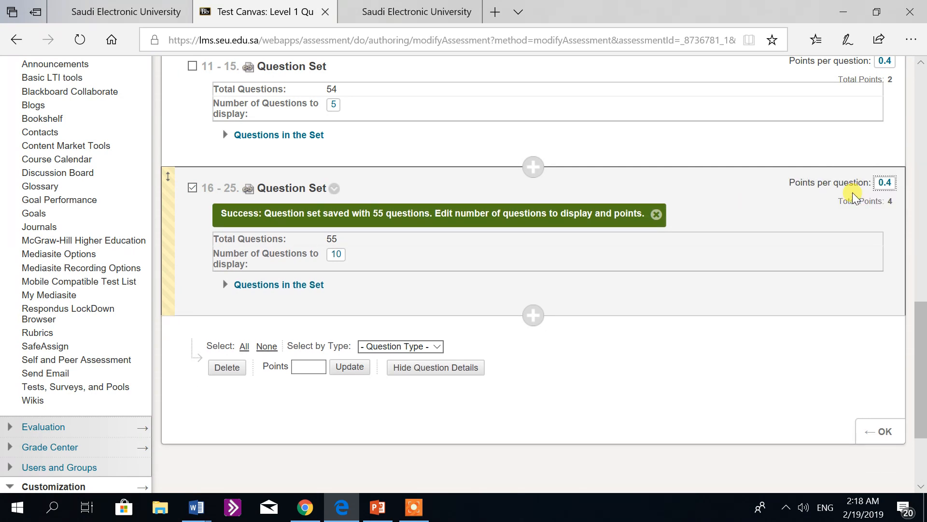
left_click_drag(922, 313, 924, 356)
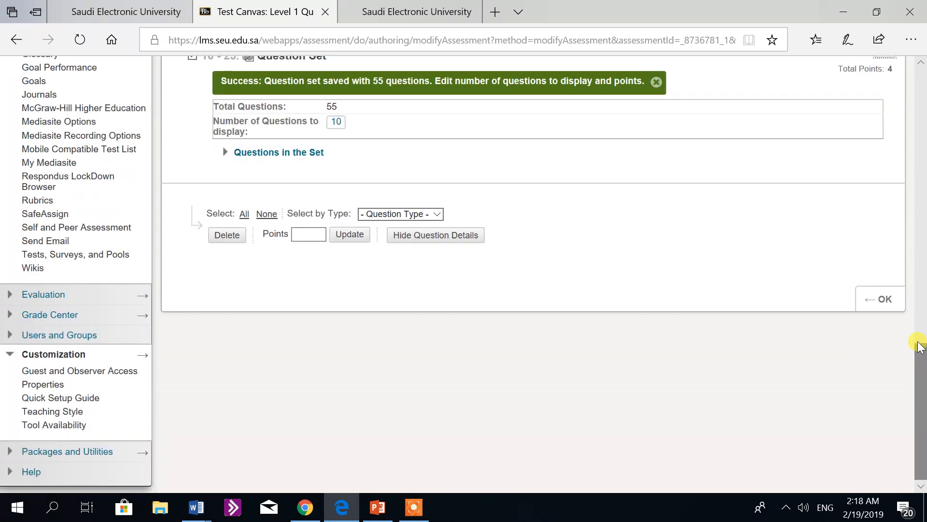
left_click(883, 310)
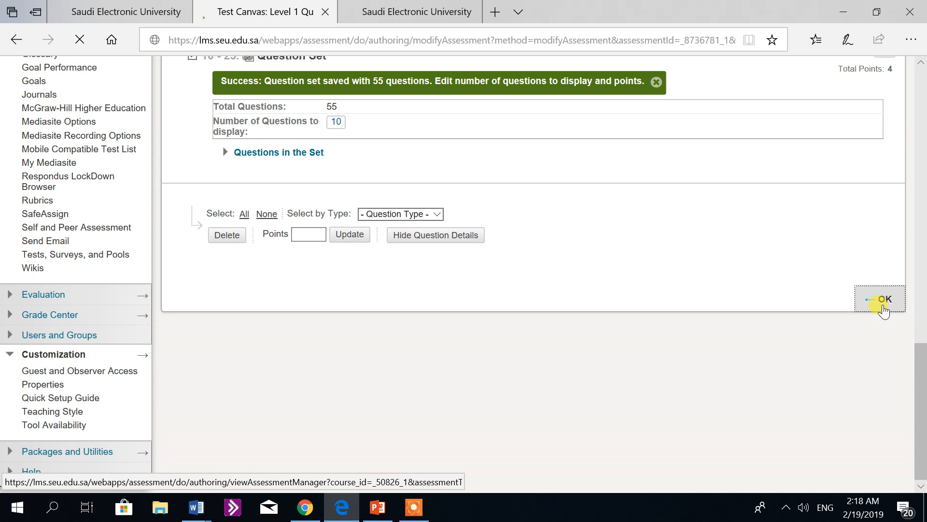